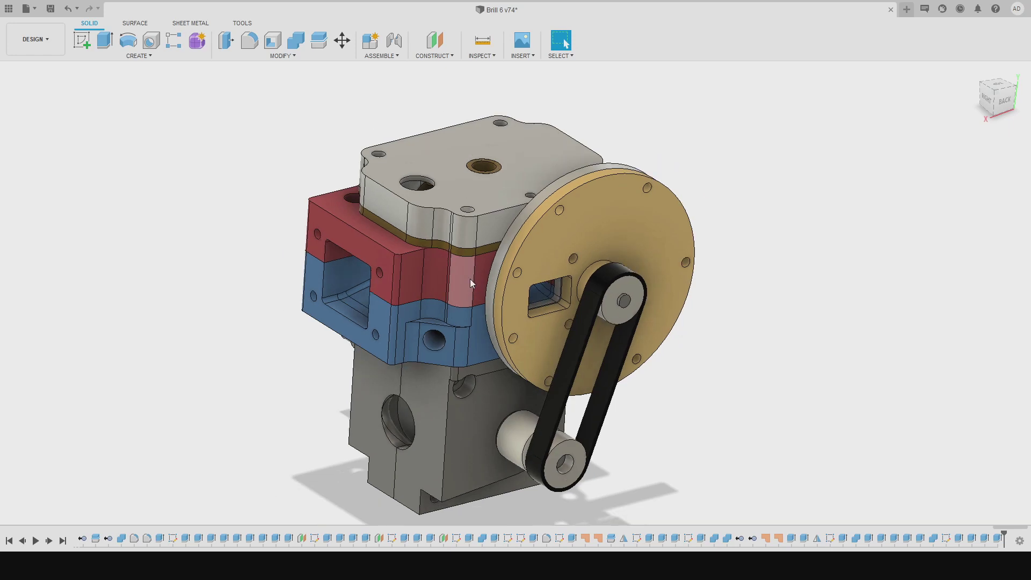
Examine the complete engine assembly from all sides, including the red and blue cylinder halves, crankcase and belt-driven rotary valve.
middle_click_drag(469, 278, 658, 218)
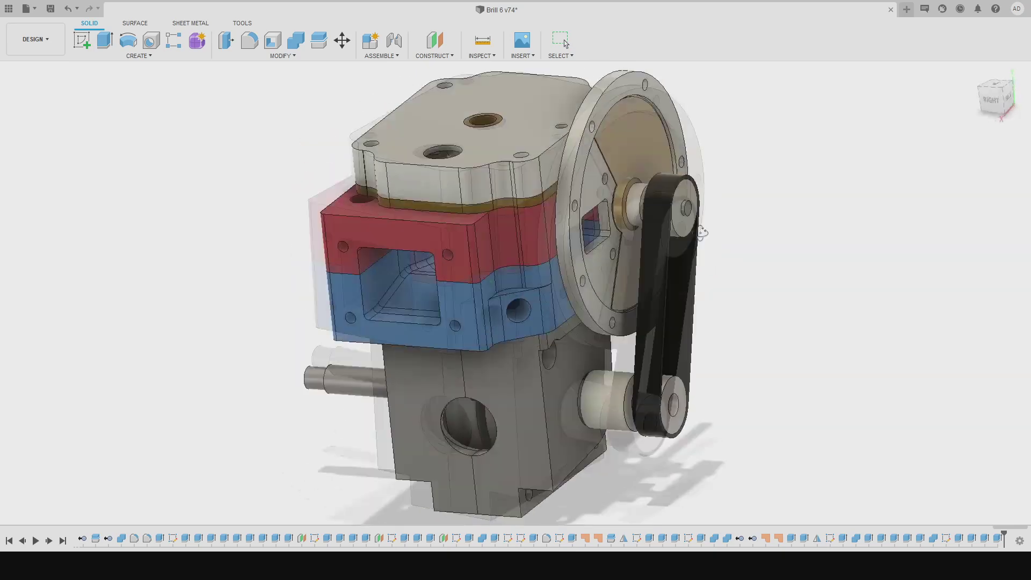
middle_click_drag(698, 215, 739, 215, "shift")
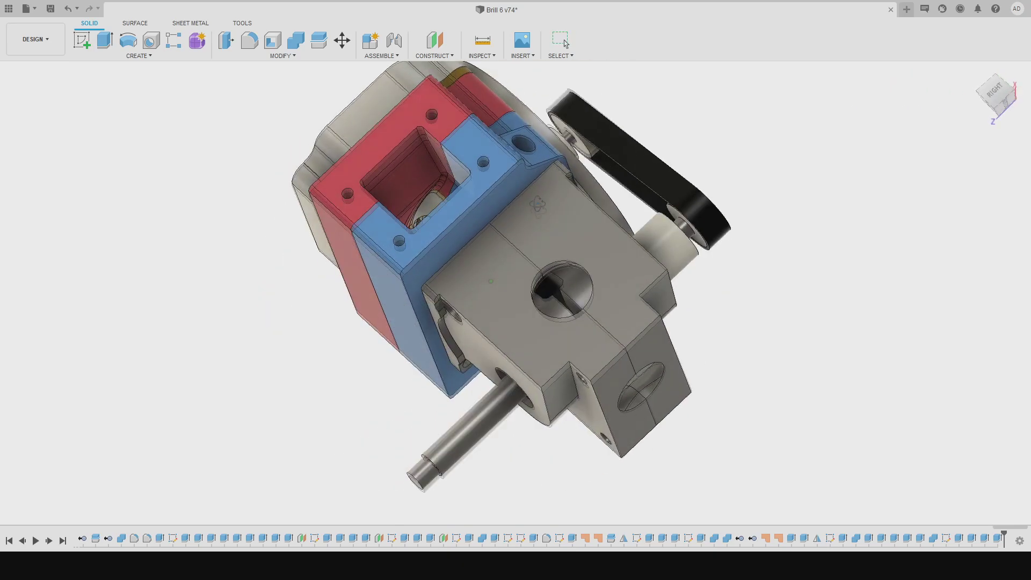
middle_click_drag(532, 228, 545, 228, "shift")
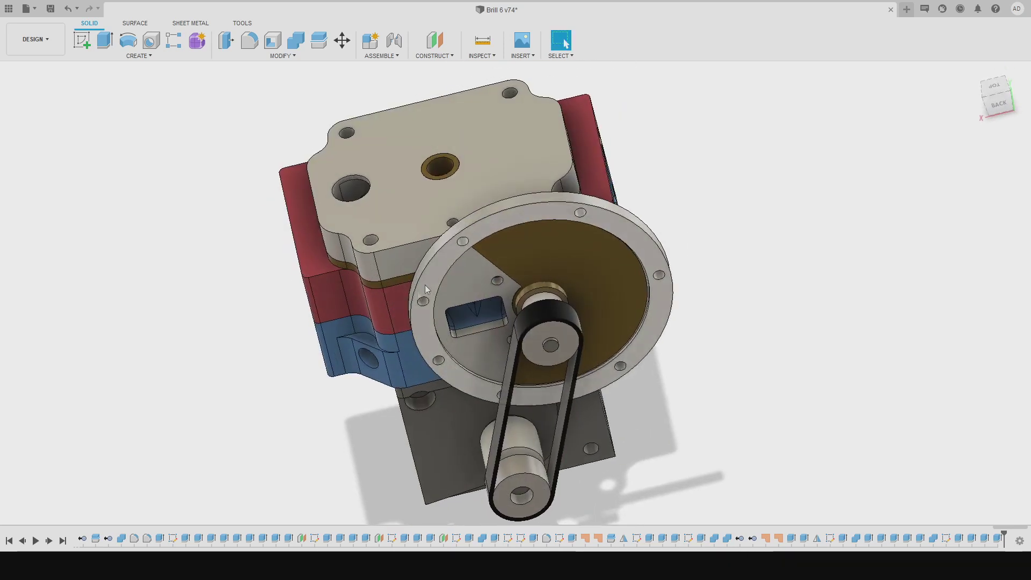
middle_click_drag(430, 291, 435, 177, "shift")
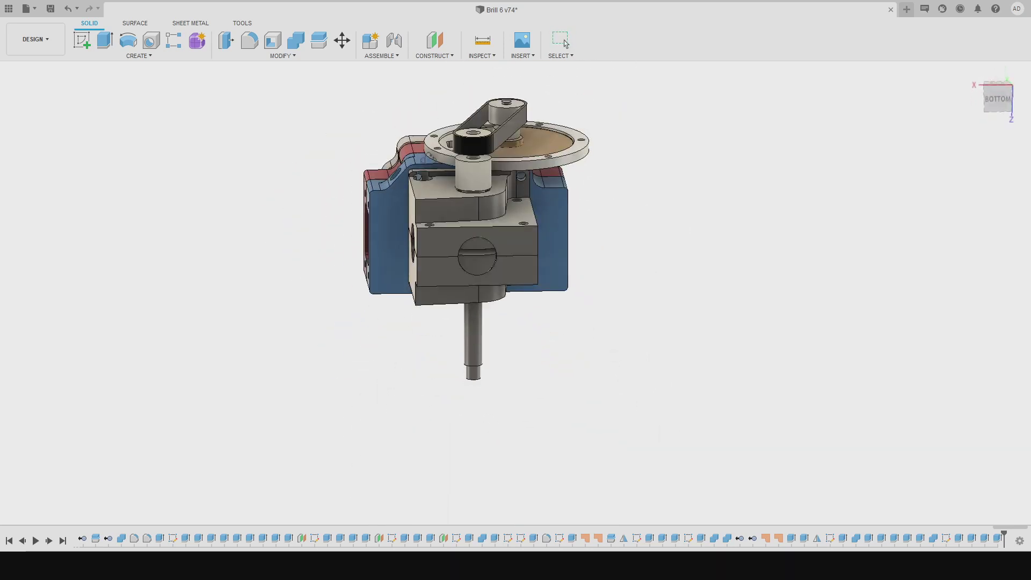
scroll(481, 252, "up", 2)
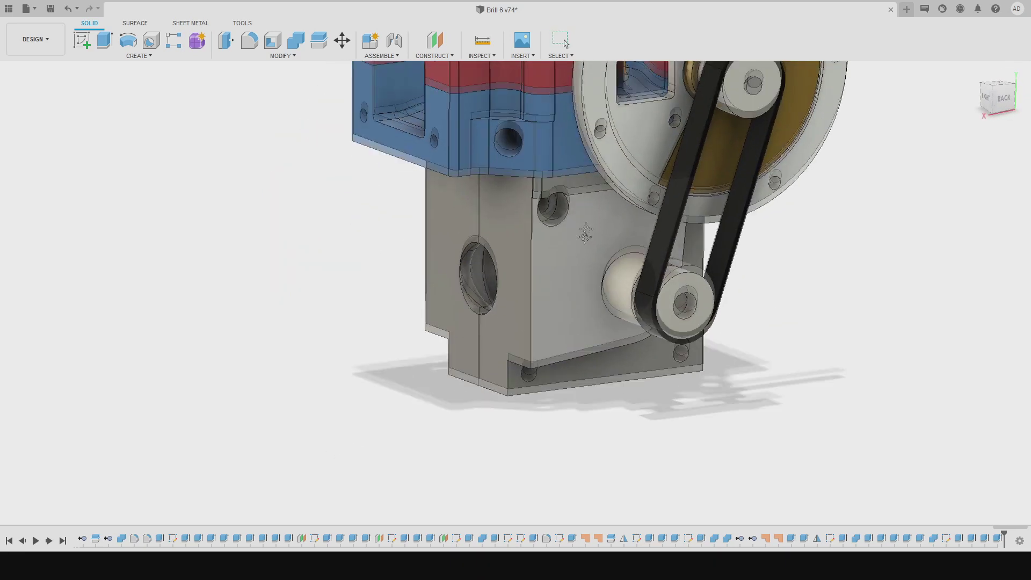
scroll(520, 292, "up", 3)
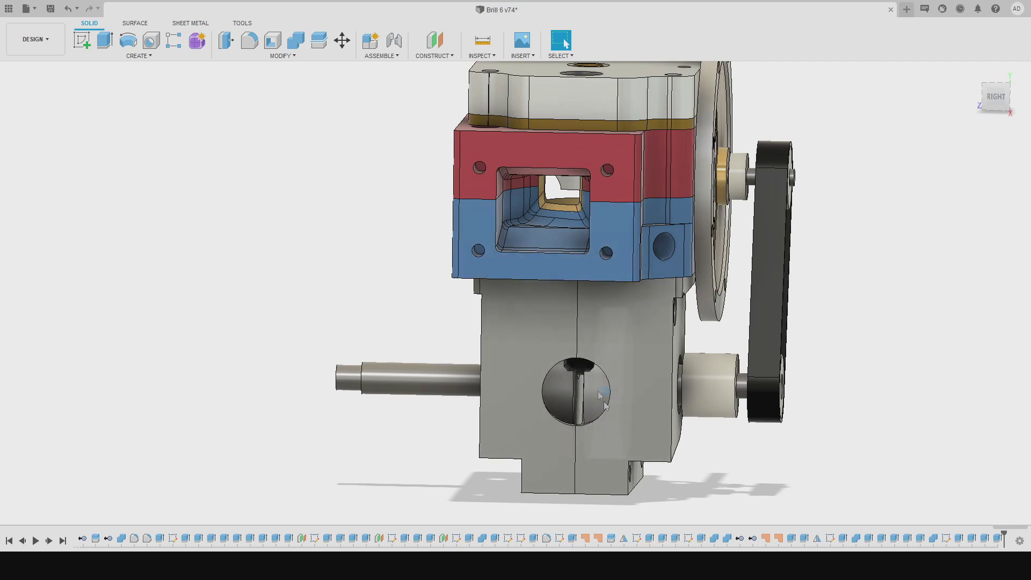
middle_click_drag(601, 400, 602, 356, "shift")
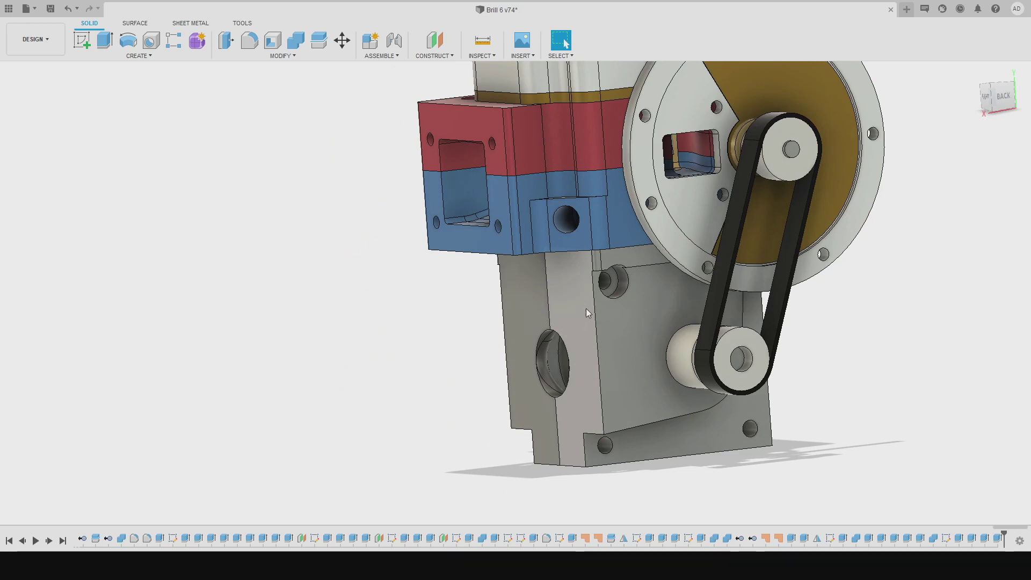
middle_click_drag(587, 314, 475, 229, "shift")
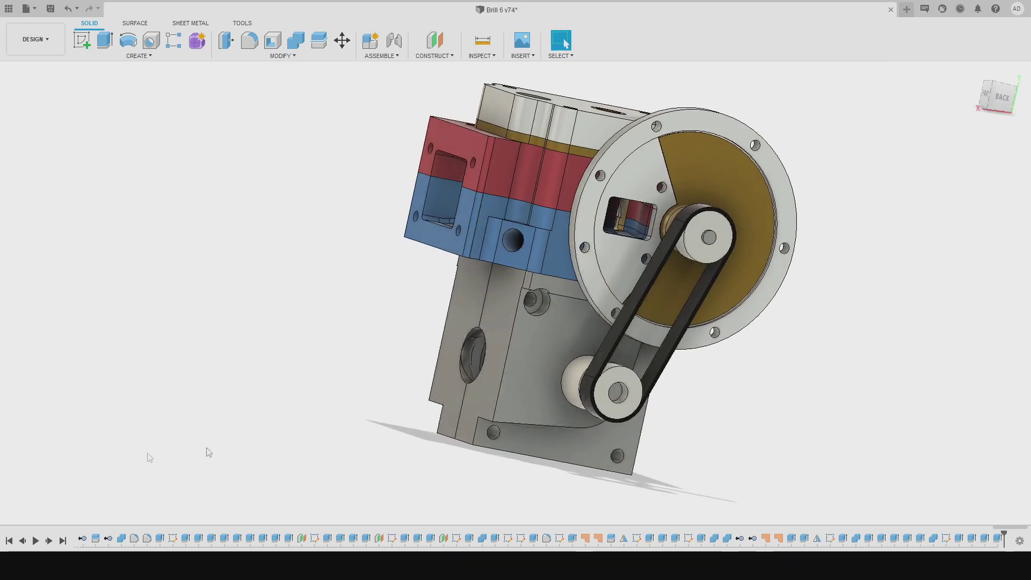
middle_click_drag(516, 467, 502, 335, "shift")
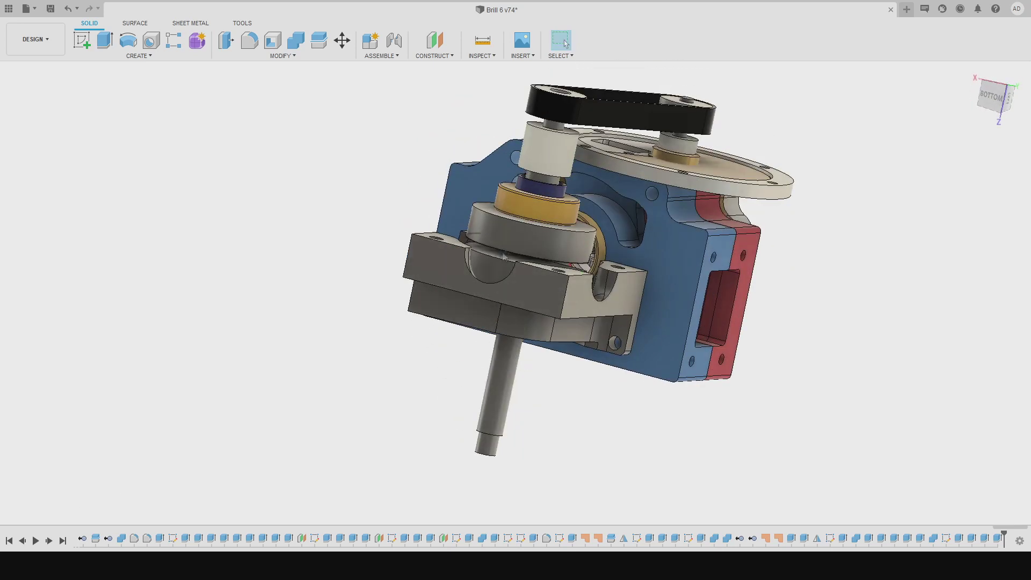
Inspect the crankshaft, its bearing and the drive pulley inside the opened lower crankcase.
middle_click_drag(503, 256, 510, 220, "shift")
scroll(511, 220, "up", 2)
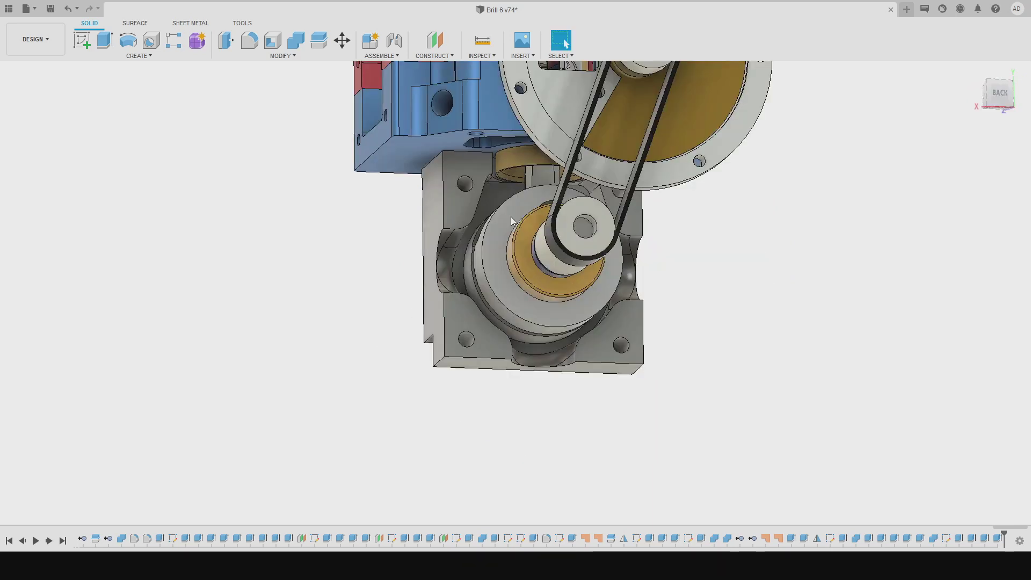
scroll(511, 217, "up", 3)
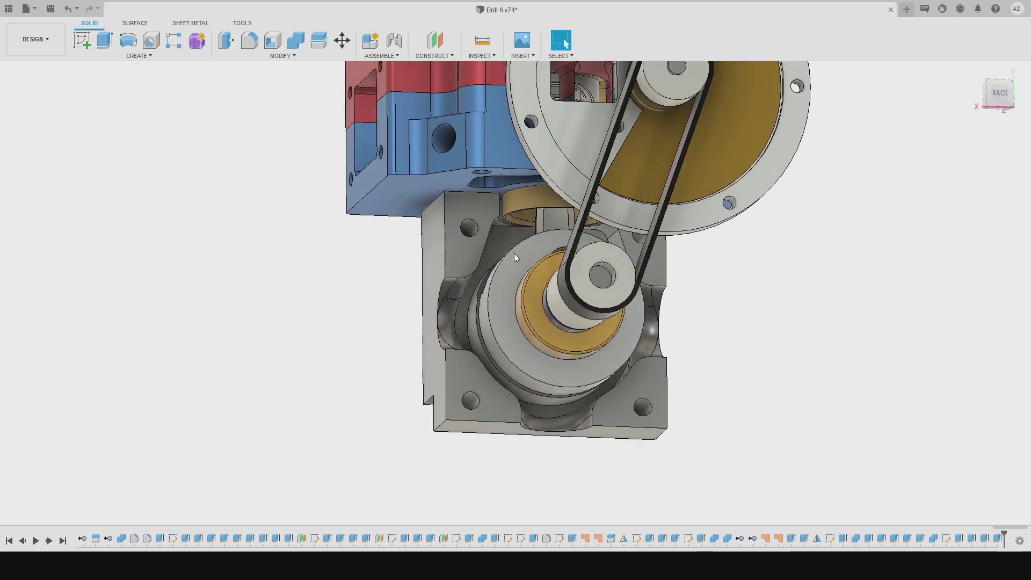
mouse_move(518, 256)
middle_mouse_down("shift")
mouse_move(519, 232)
mouse_move(518, 255)
middle_mouse_up("shift")
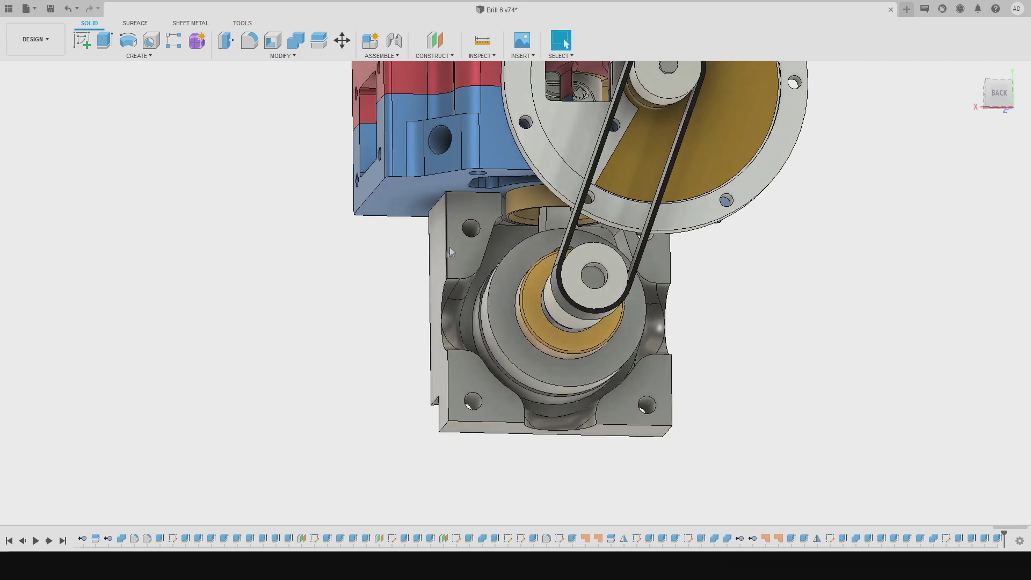
scroll(500, 292, "up", 4)
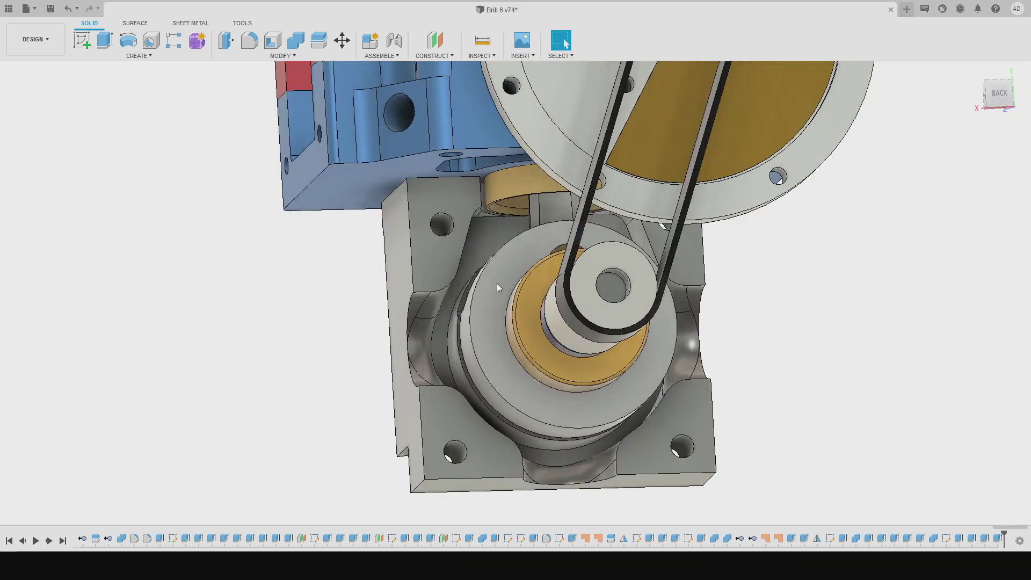
scroll(496, 279, "down", 2)
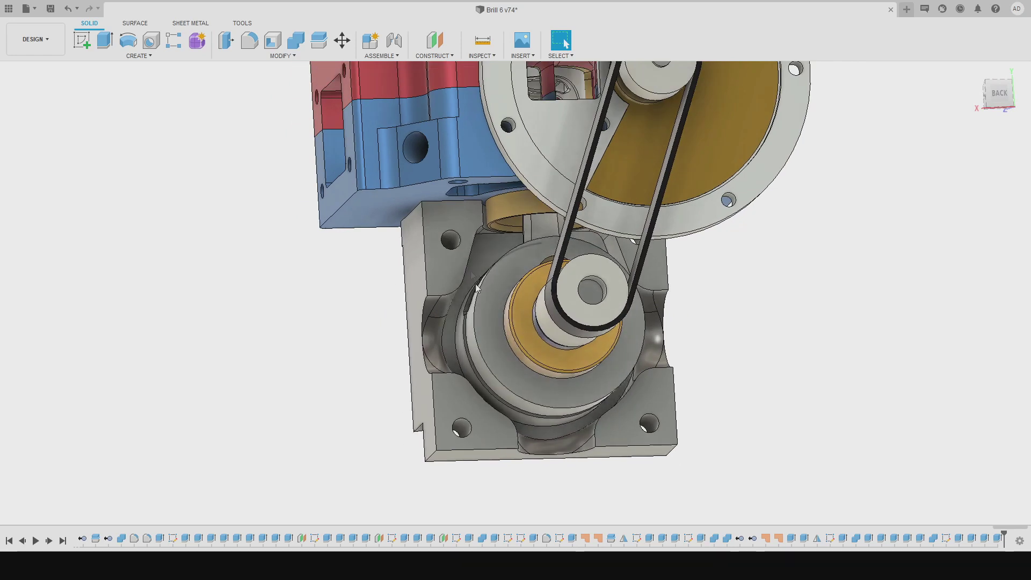
scroll(475, 273, "down", 3)
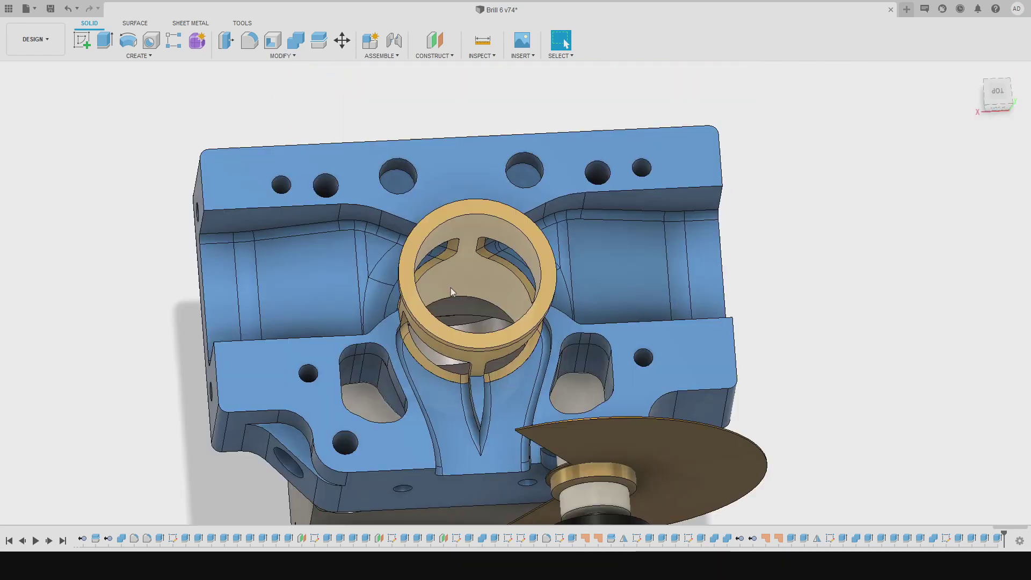
Inspect the intake port of the blue cylinder half next to the rotary valve disc.
mouse_move(450, 288)
middle_mouse_down("shift")
mouse_move(395, 256)
mouse_move(433, 277)
mouse_move(448, 315)
mouse_move(452, 298)
middle_mouse_up("shift")
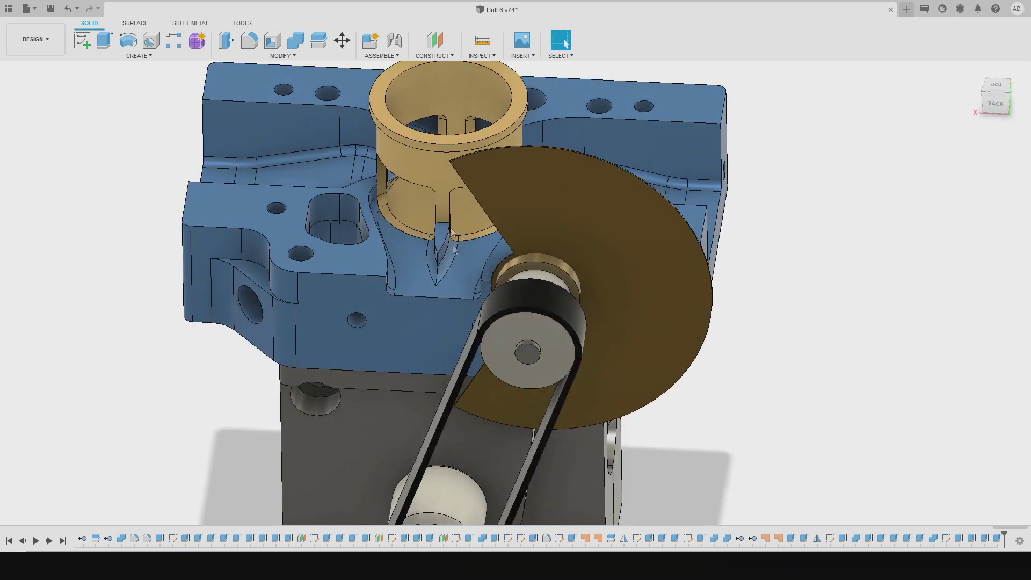
middle_click_drag(449, 161, 462, 177, "shift")
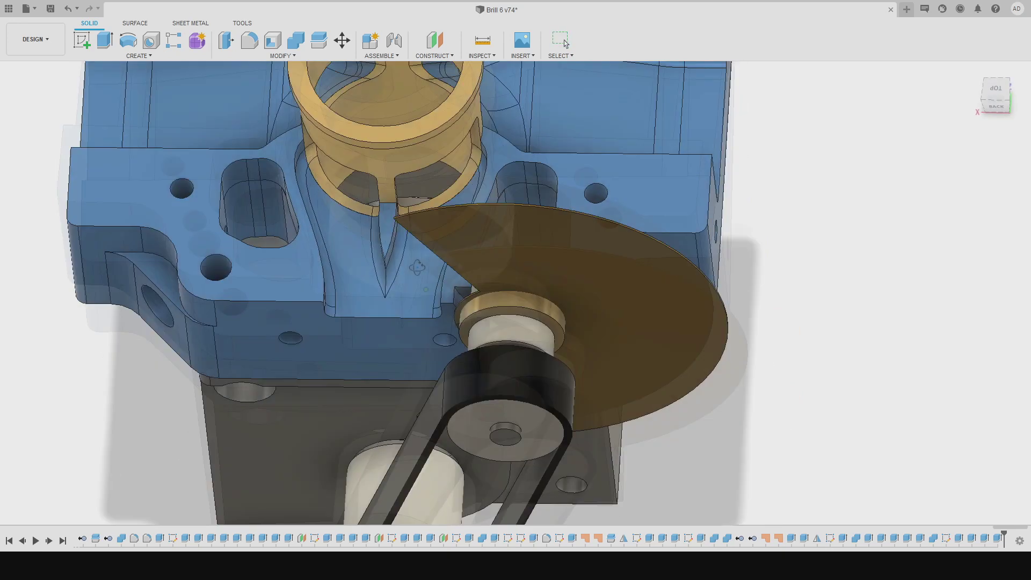
middle_click_drag(473, 241, 484, 279, "shift")
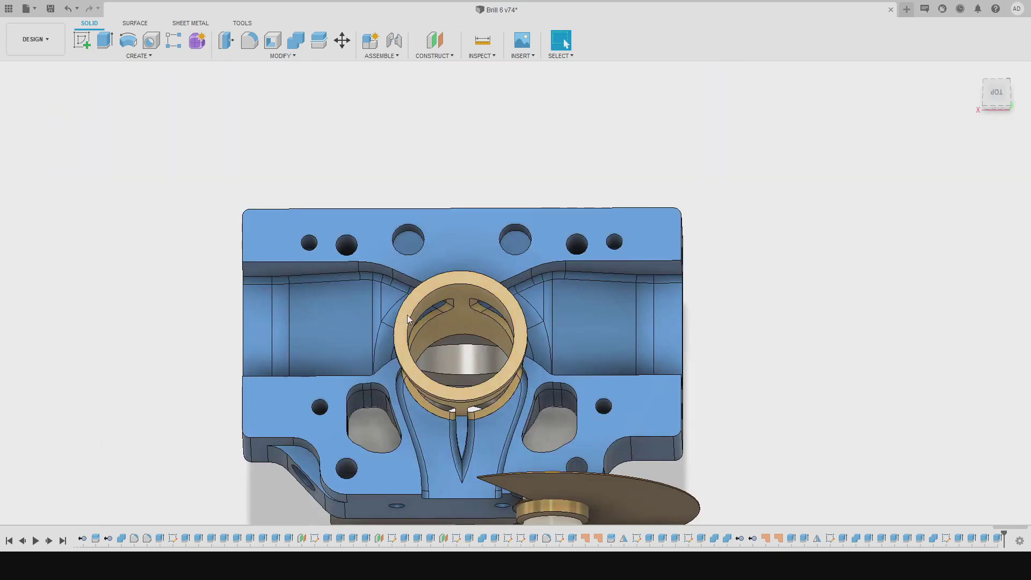
Examine the ports inside the gold cylinder sleeve and the surrounding passages and openings in the blue cylinder half.
scroll(408, 320, "up", 5)
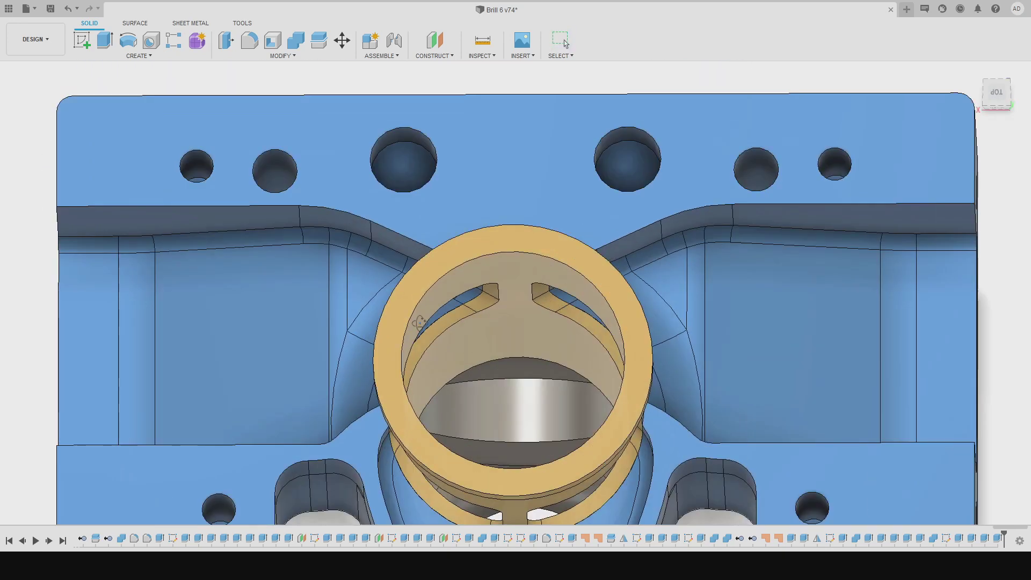
middle_click_drag(408, 320, 424, 346, "shift")
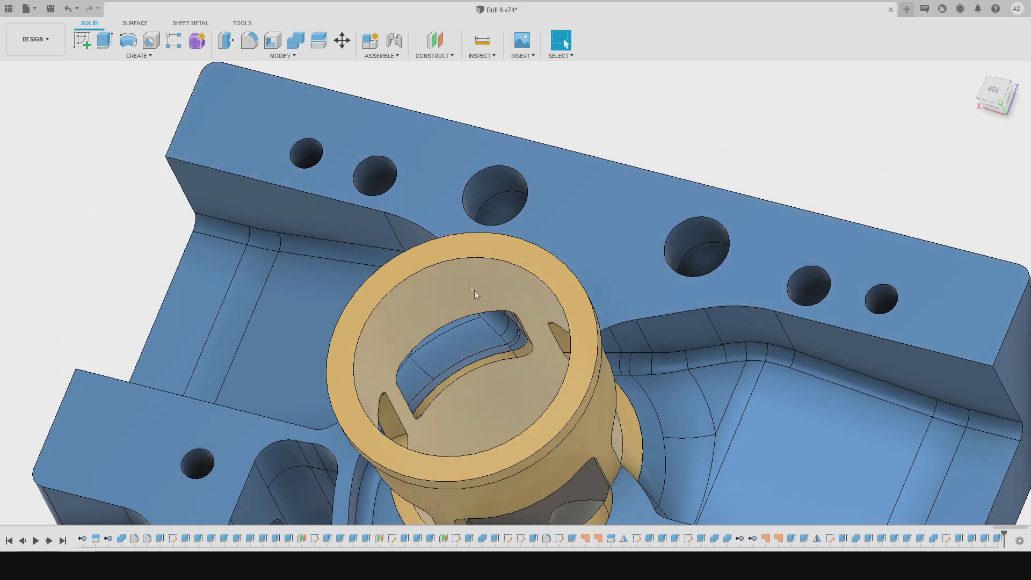
scroll(521, 349, "down", 3)
middle_click_drag(521, 349, 498, 272)
scroll(498, 273, "up", 3)
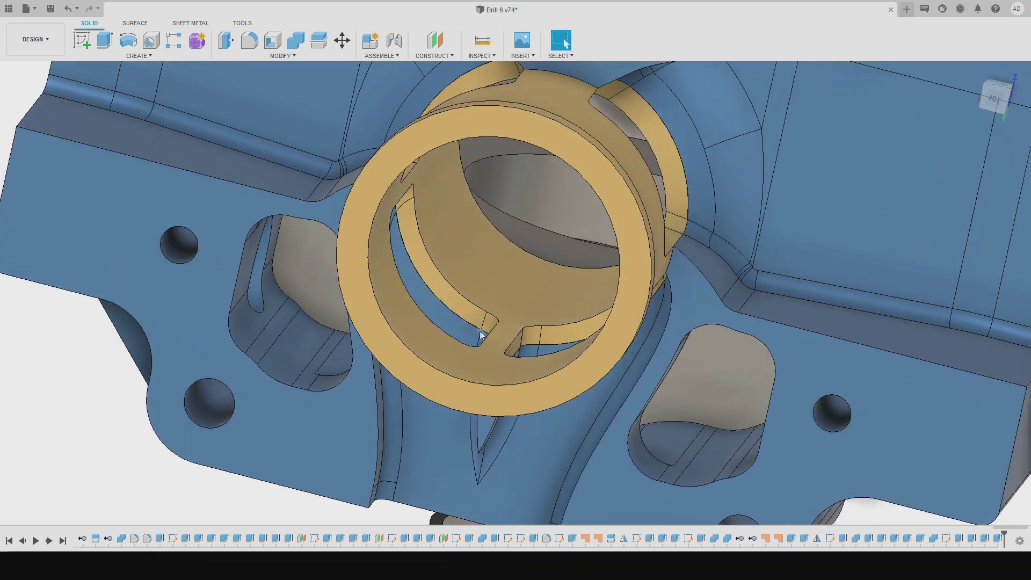
middle_click_drag(491, 285, 489, 261, "shift")
scroll(513, 270, "up", 5)
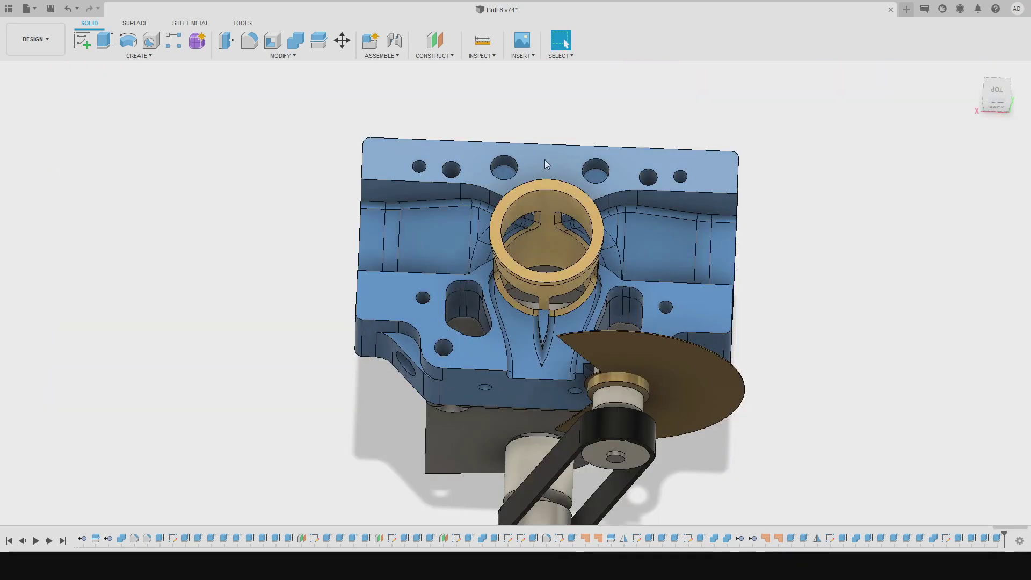
key("F6")
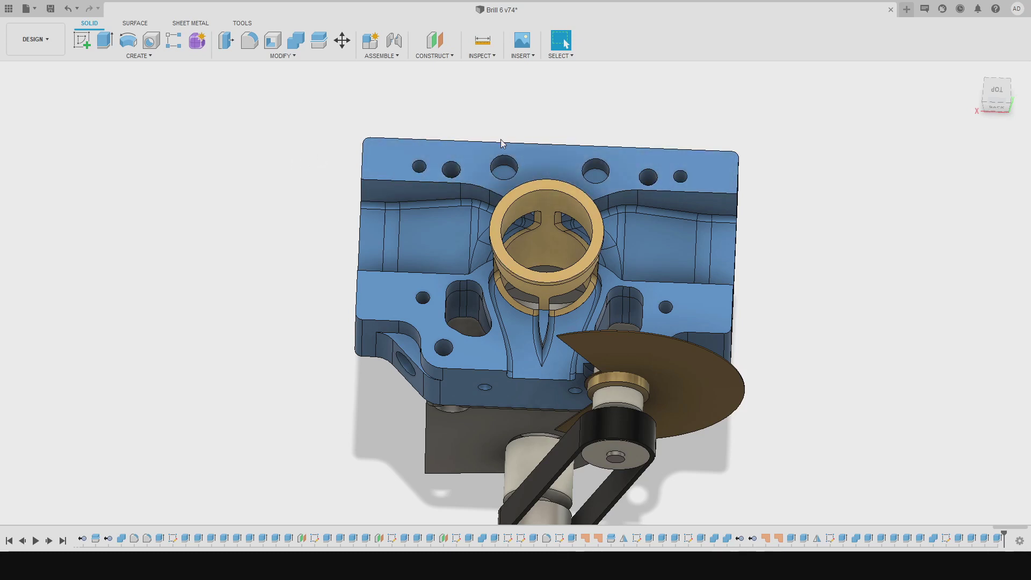
middle_click_drag(556, 160, 504, 149, "shift")
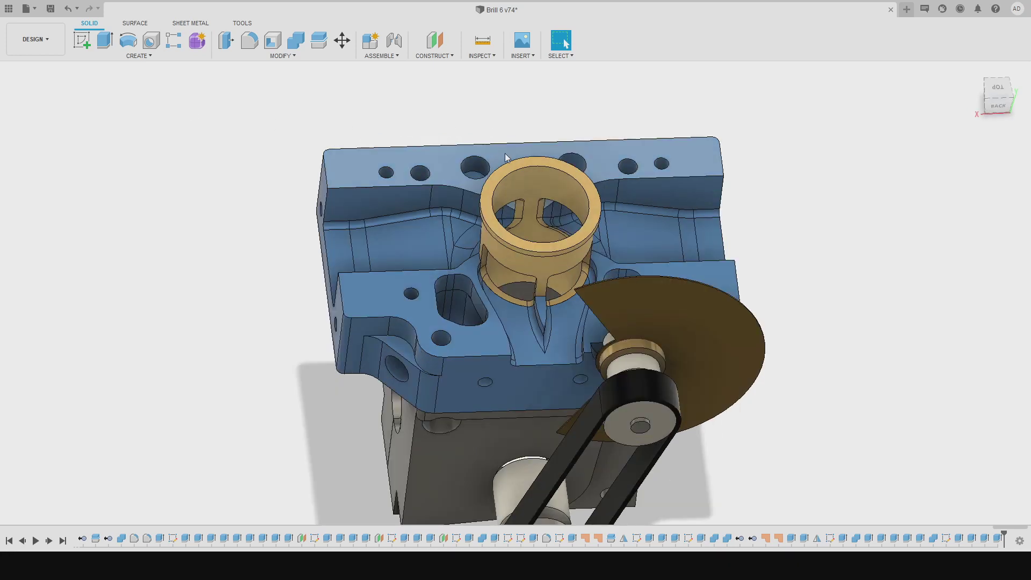
scroll(506, 157, "up", 3)
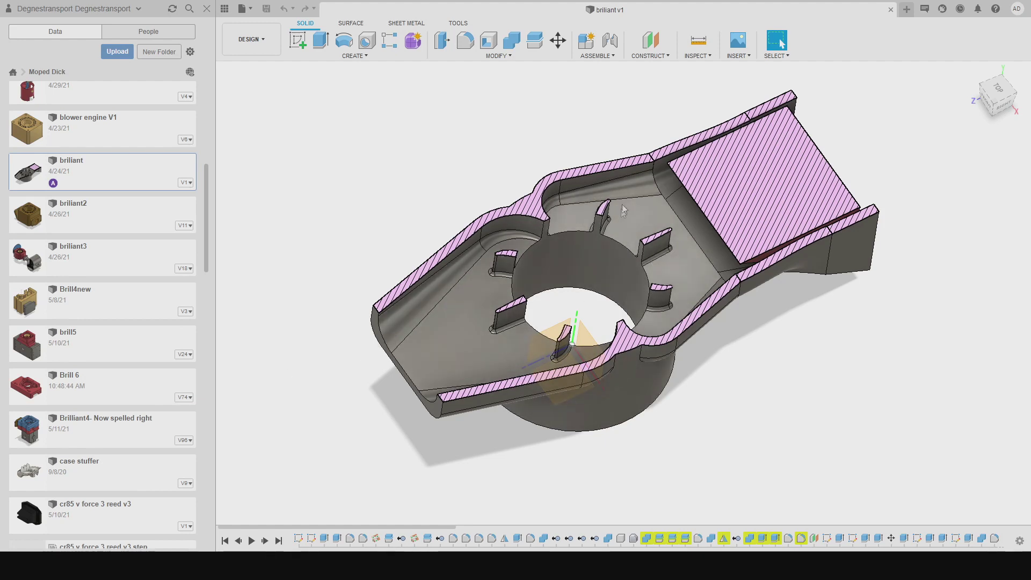
Examine the sectioned port passages around the cylinder bore in the briliant and briliant2 designs.
middle_click_drag(579, 268, 765, 237, "shift")
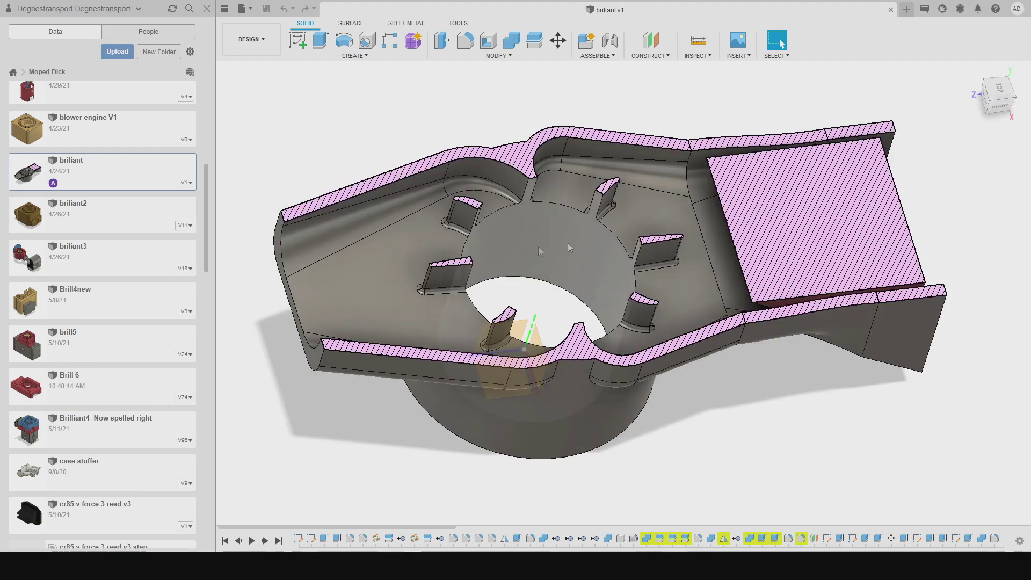
middle_click_drag(653, 253, 556, 270, "shift")
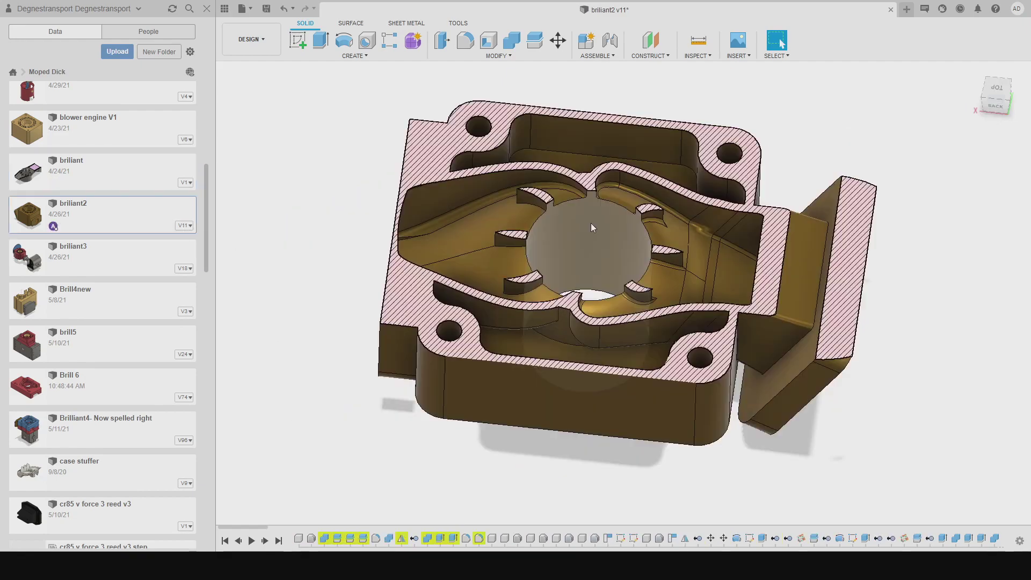
middle_click_drag(612, 234, 580, 265, "shift")
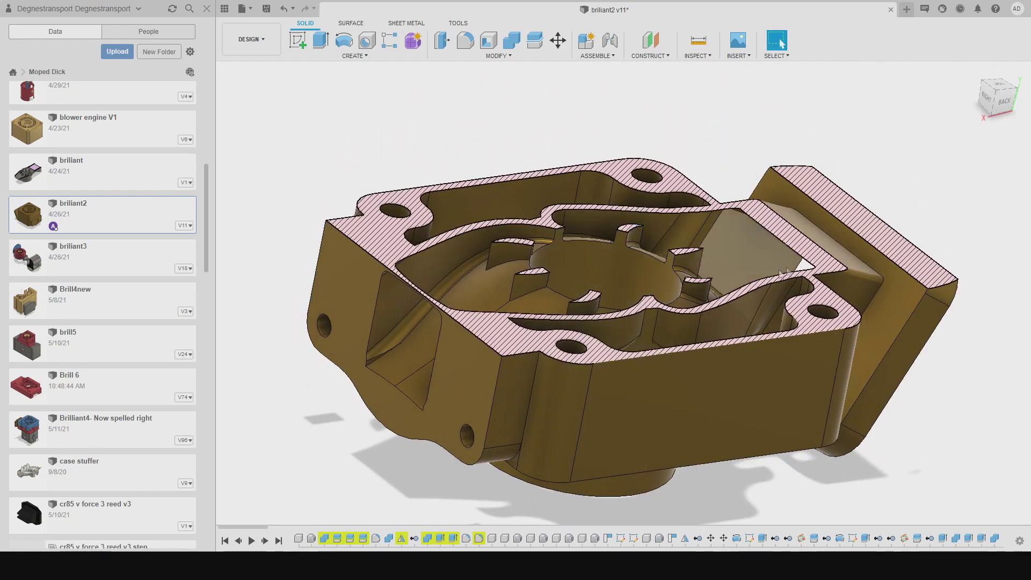
middle_click_drag(646, 275, 582, 262, "shift")
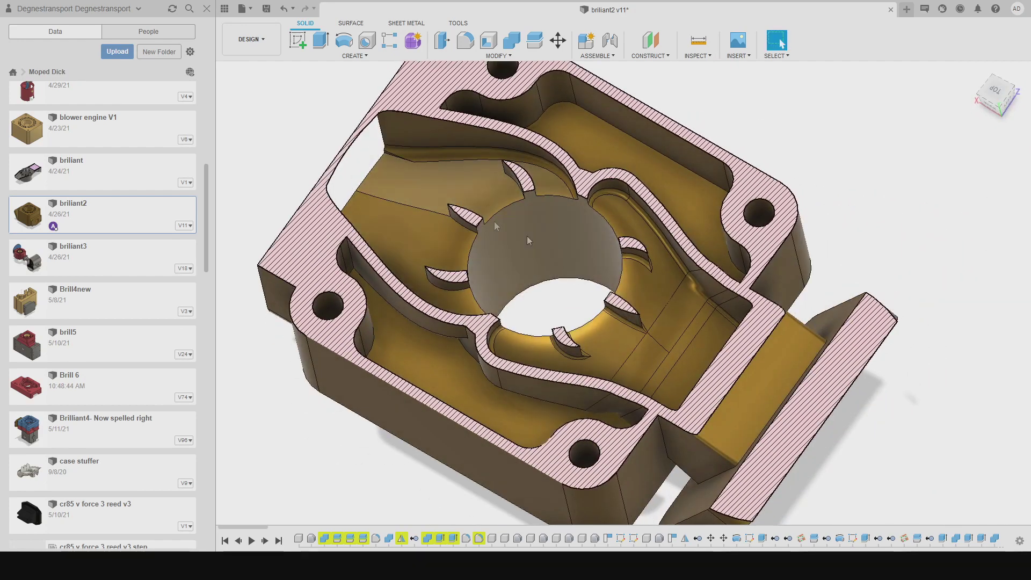
middle_click_drag(529, 240, 588, 233, "shift")
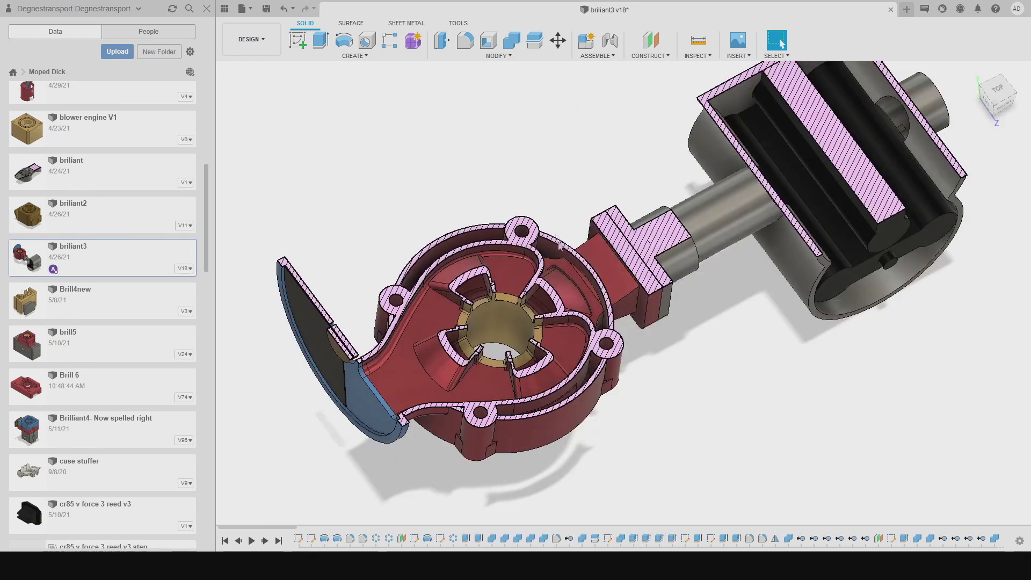
Inspect the sectioned briliant3 design, covering its red cylinder, rotary valve cover and attached blower.
middle_click_drag(564, 223, 567, 199, "shift")
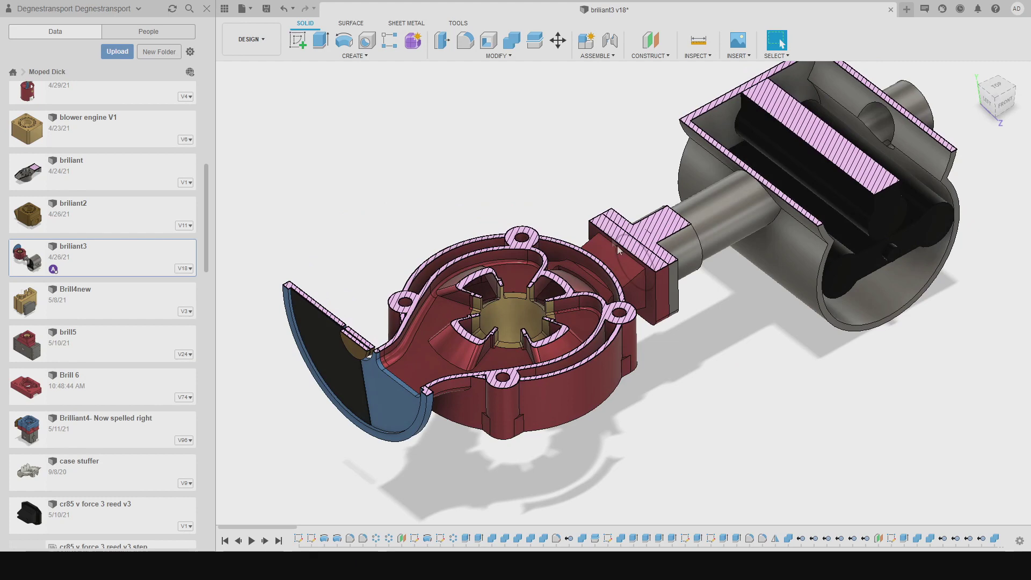
scroll(568, 252, "up", 2)
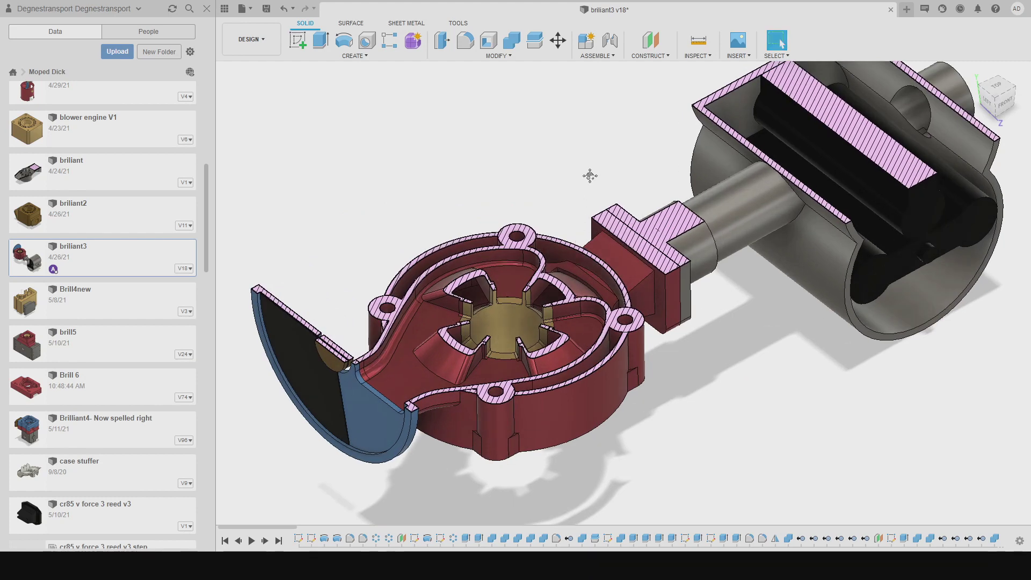
middle_click_drag(590, 176, 559, 179)
scroll(566, 186, "up", 3)
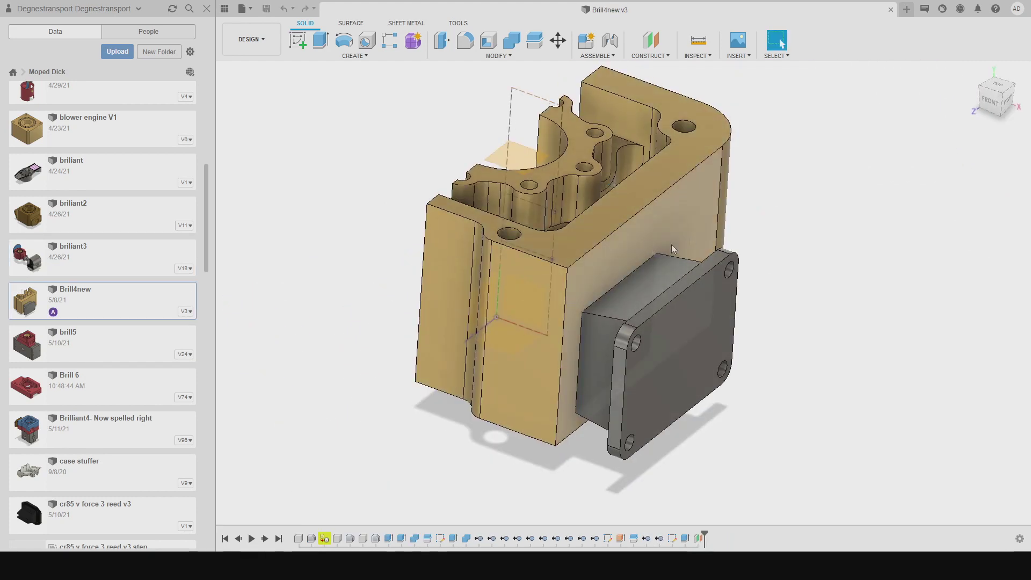
Inspect the Brill4new cylinder block from its flange side and its cut-open bore side.
middle_click_drag(625, 196, 682, 209, "shift")
scroll(681, 205, "down", 2)
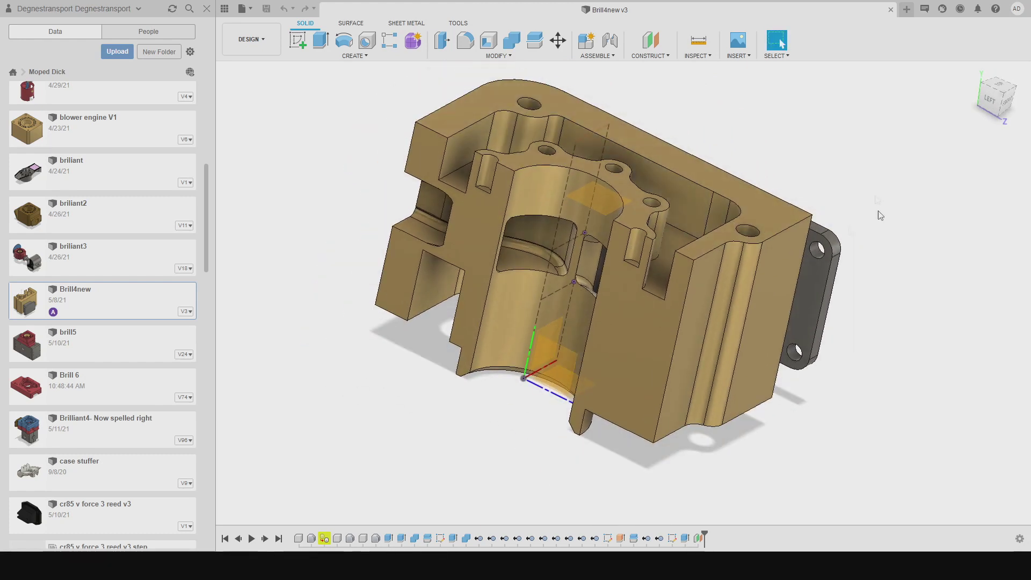
mouse_move(679, 204)
middle_mouse_down("shift")
mouse_move(701, 188)
mouse_move(665, 206)
mouse_move(693, 187)
mouse_move(686, 178)
mouse_move(669, 197)
middle_mouse_up("shift")
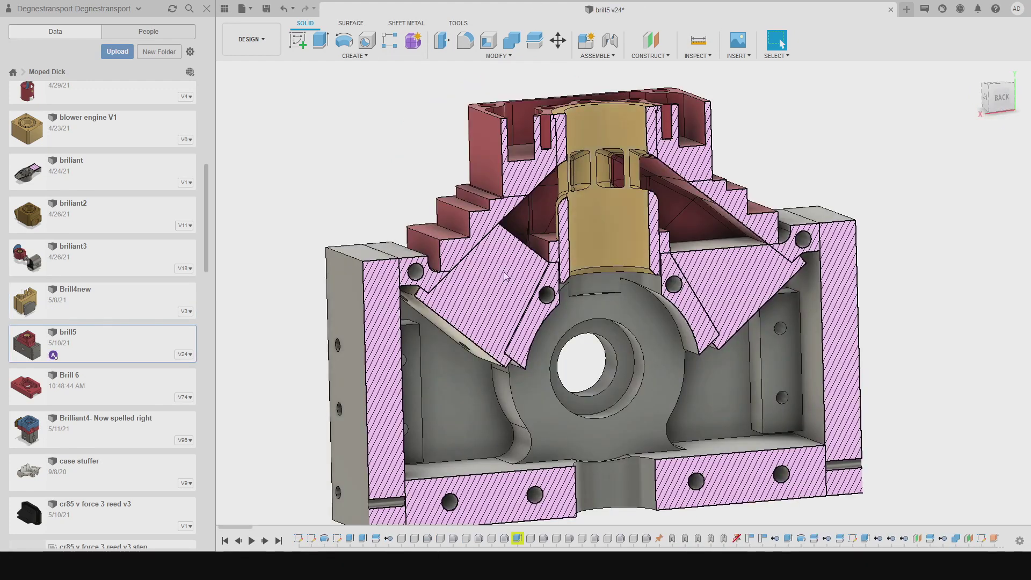
Examine the sectioned brill5 engine, covering the gold sleeve ports, the angled red transfer passages and the grey crankcase cavity.
middle_click_drag(565, 247, 545, 231, "shift")
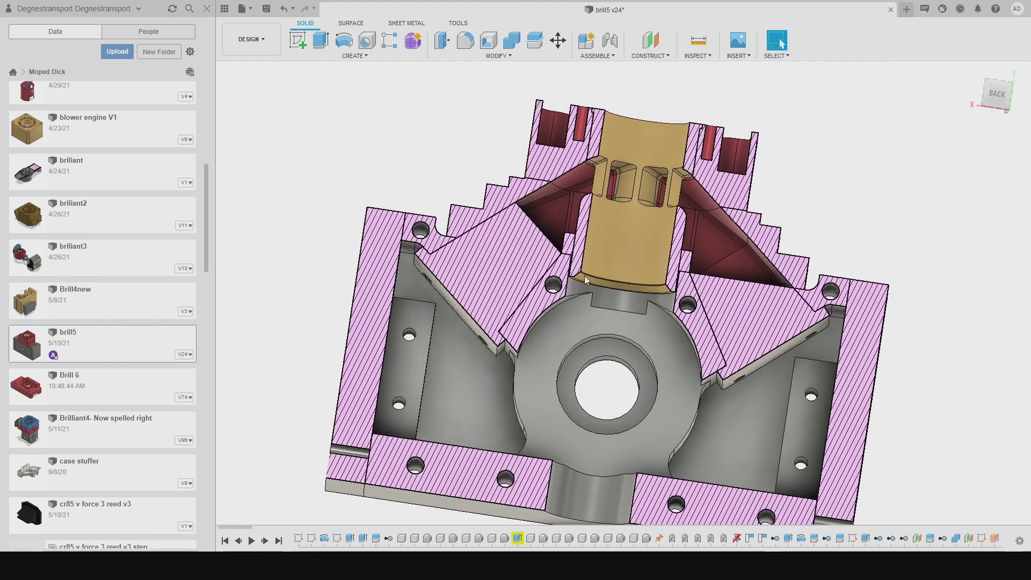
middle_click_drag(585, 280, 782, 43, "shift")
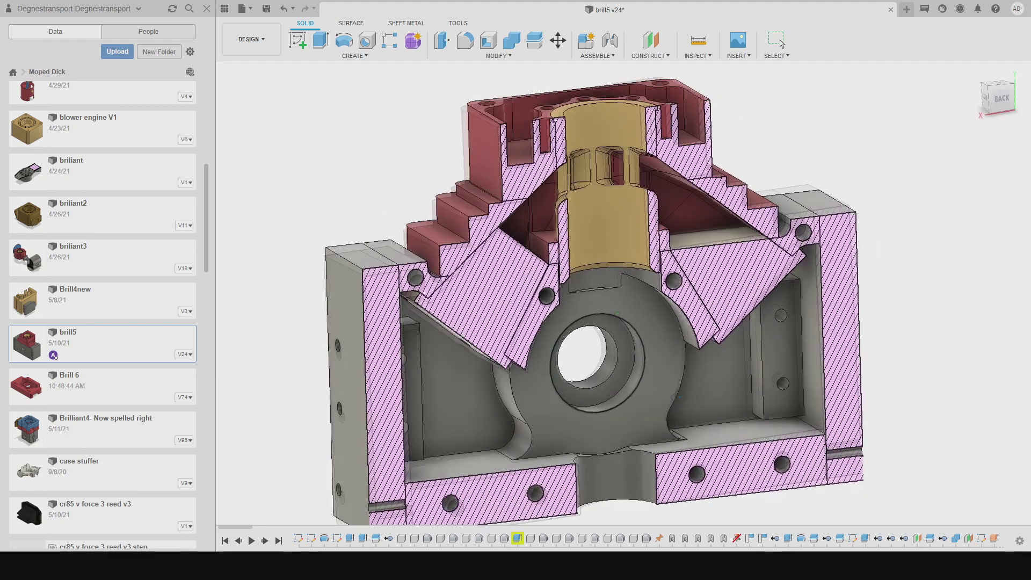
middle_click_drag(677, 398, 572, 305, "shift")
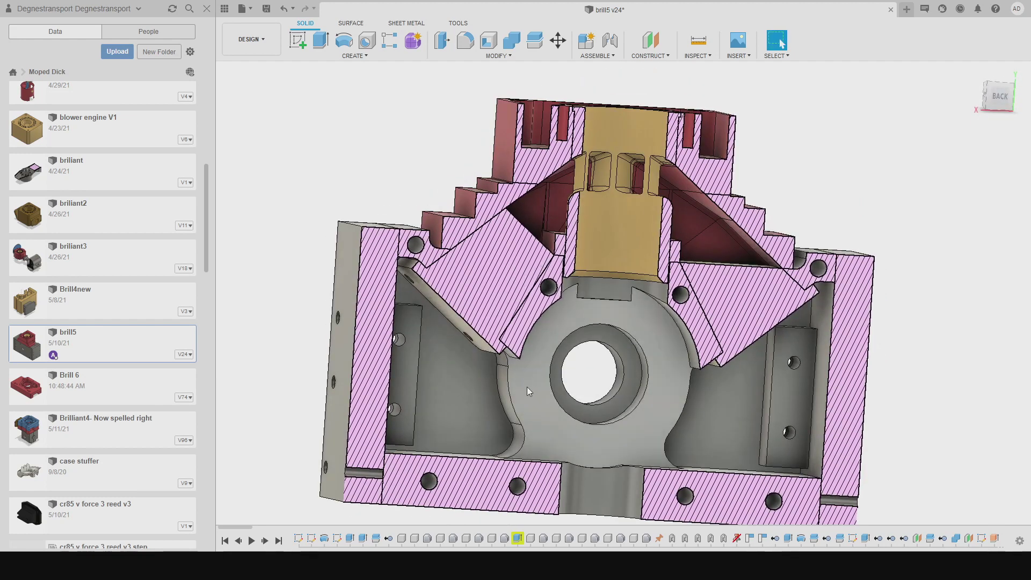
middle_click_drag(575, 247, 514, 259, "shift")
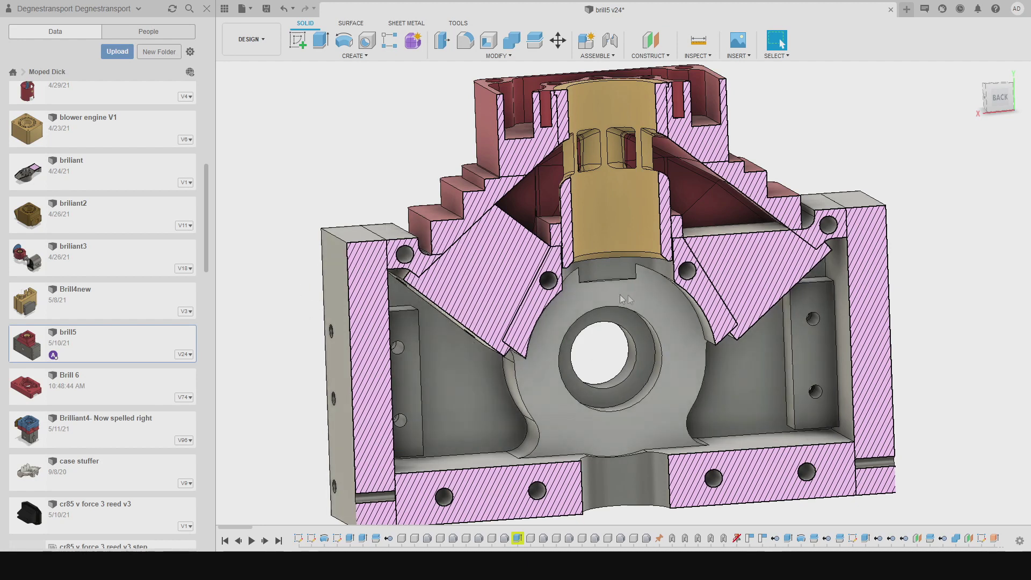
scroll(619, 298, "up", 3)
mouse_move(619, 298)
middle_mouse_down("shift")
mouse_move(623, 322)
mouse_move(631, 309)
middle_mouse_up("shift")
scroll(616, 306, "down", 5)
scroll(601, 305, "up", 2)
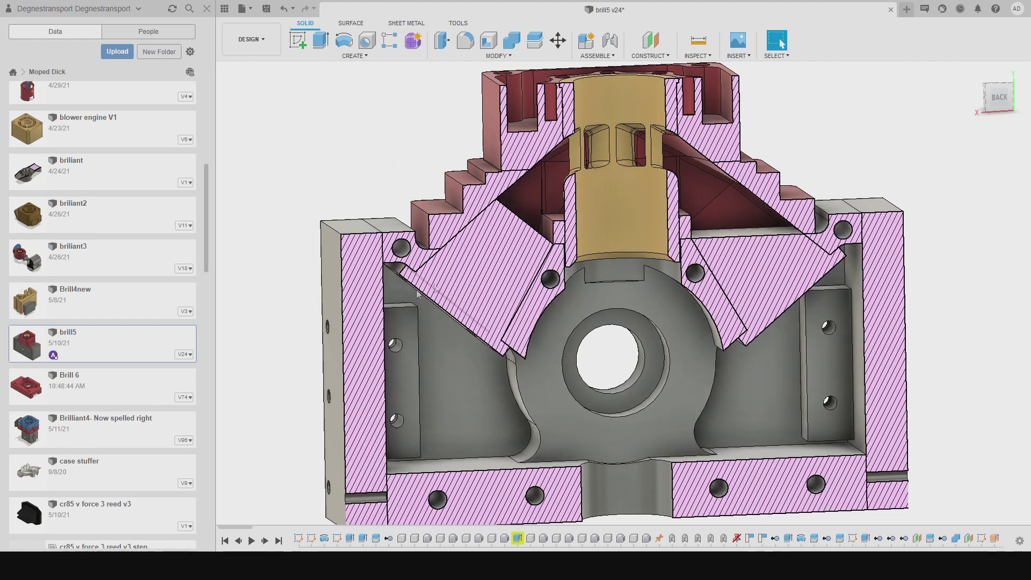
middle_click_drag(545, 283, 589, 271, "shift")
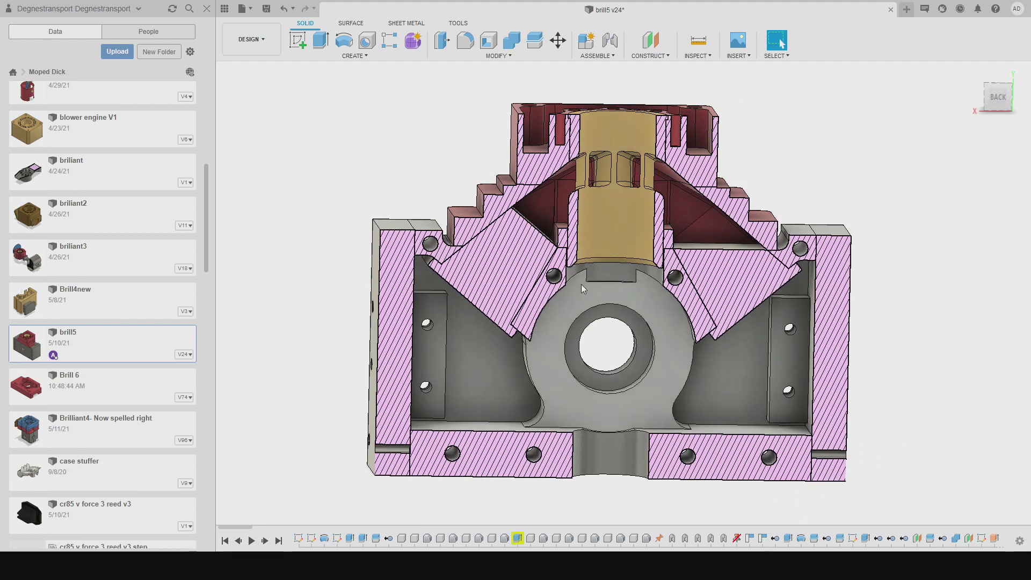
scroll(581, 285, "up", 2)
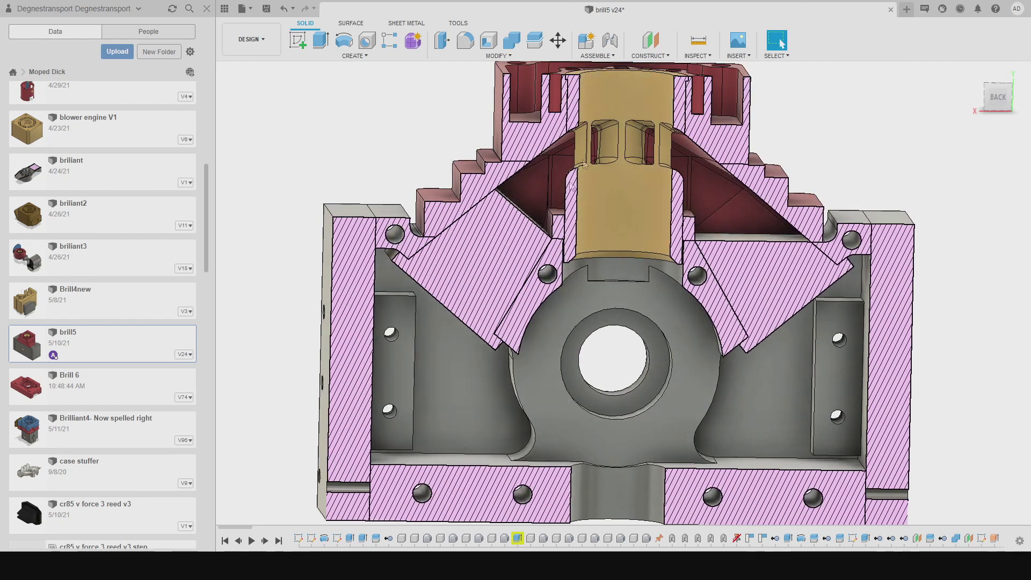
scroll(605, 208, "down", 1)
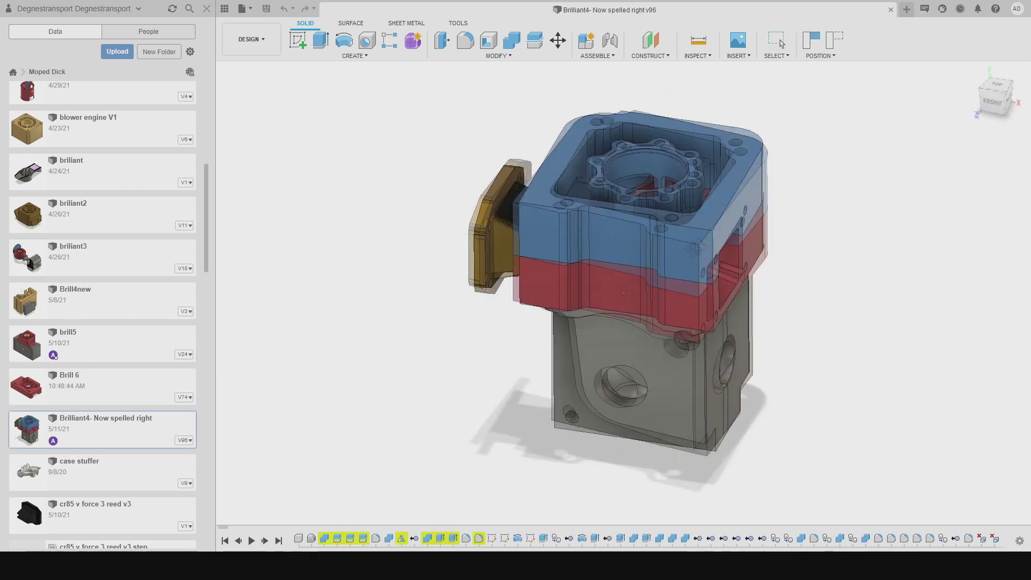
Inspect the Brilliant4- Now spelled right assembly, covering its red and blue cylinder halves, side housings and grey crankcase.
middle_click_drag(693, 258, 769, 244, "shift")
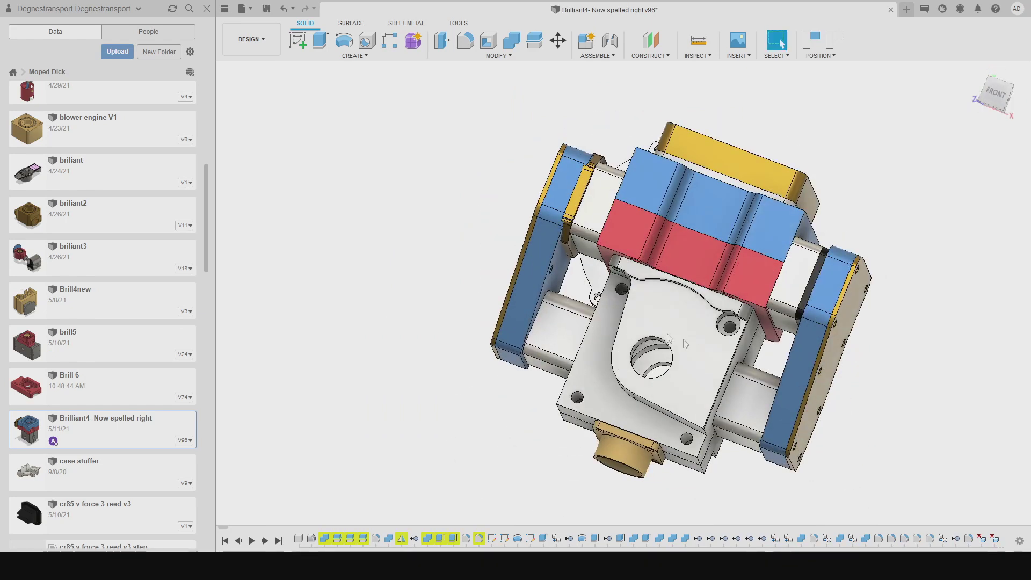
middle_click_drag(627, 249, 636, 271, "shift")
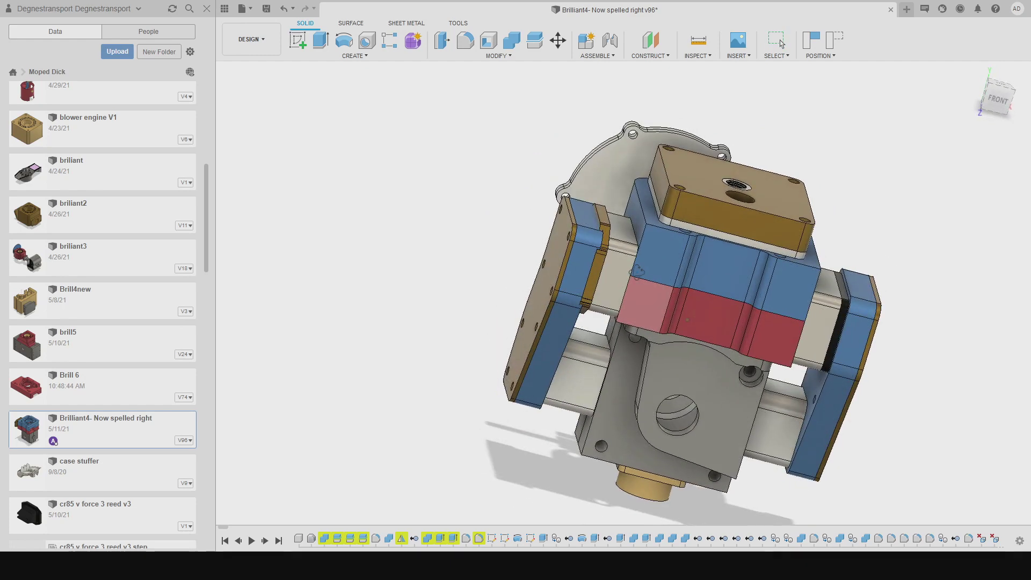
middle_click_drag(689, 313, 704, 338, "shift")
middle_click_drag(782, 43, 623, 289, "shift")
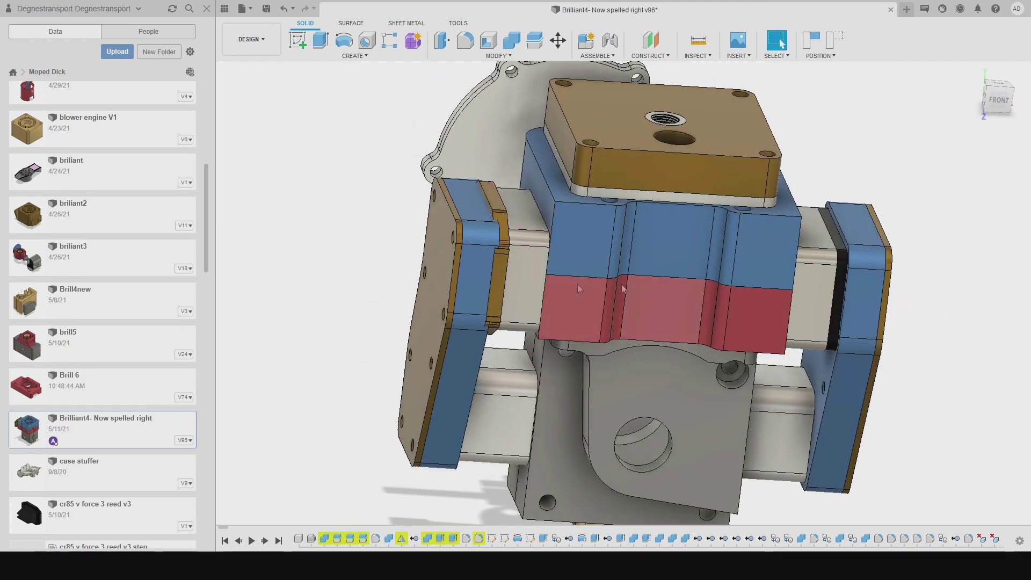
middle_click_drag(554, 317, 781, 43, "shift")
middle_click_drag(698, 268, 539, 397, "shift")
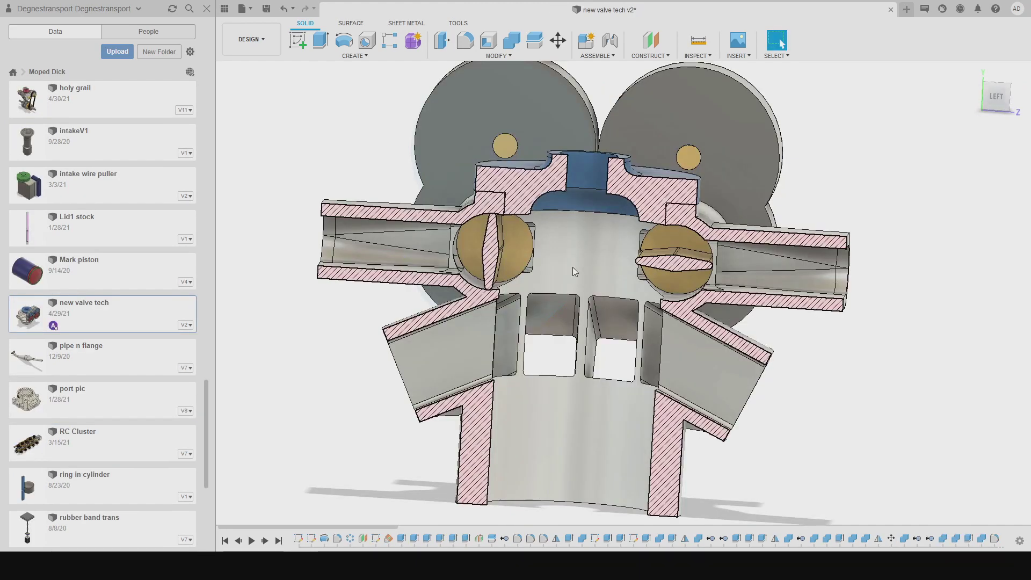
Inspect the new valve tech design, covering the sectioned rotary valves beside the bore and the red and blue indexing wheels driving them.
middle_click_drag(575, 255, 520, 277, "shift")
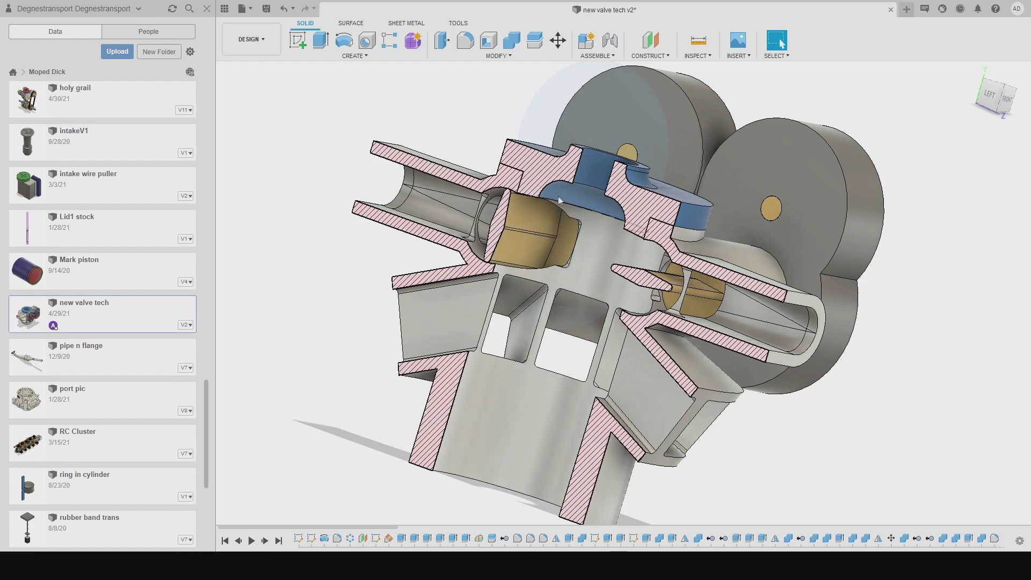
middle_click_drag(575, 220, 556, 263, "shift")
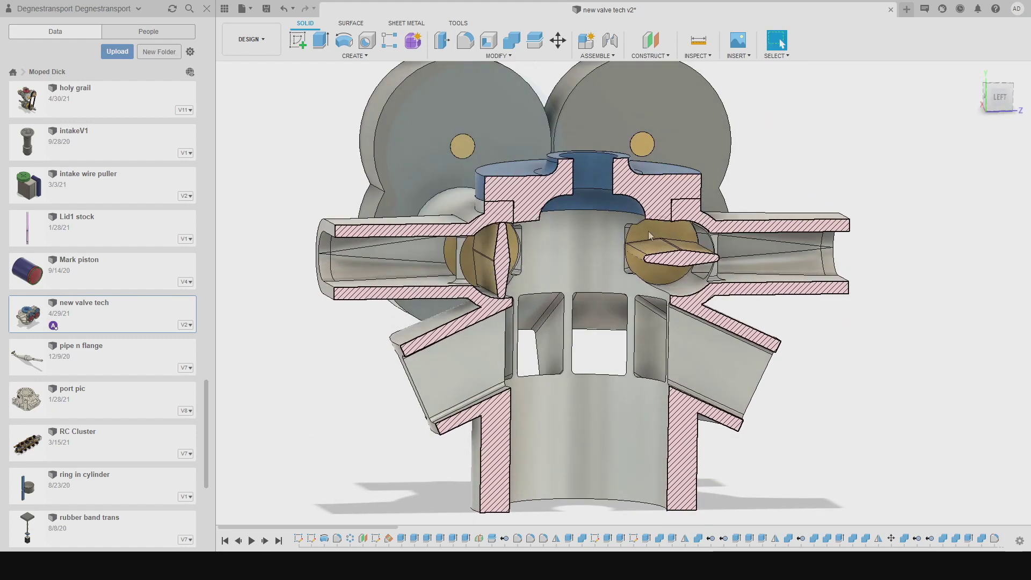
middle_click_drag(631, 235, 596, 239, "shift")
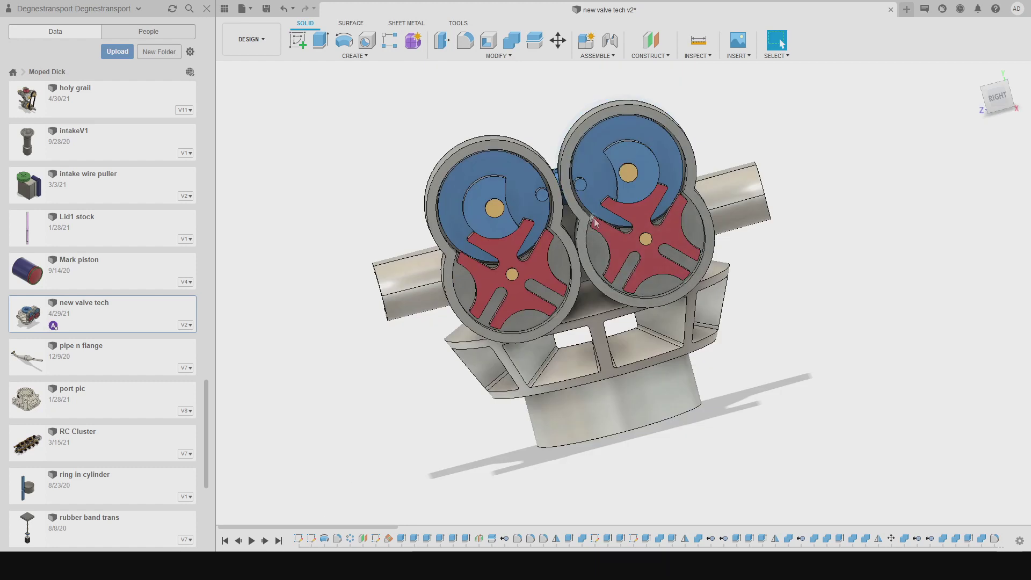
middle_click_drag(600, 199, 610, 194, "shift")
scroll(604, 189, "up", 3)
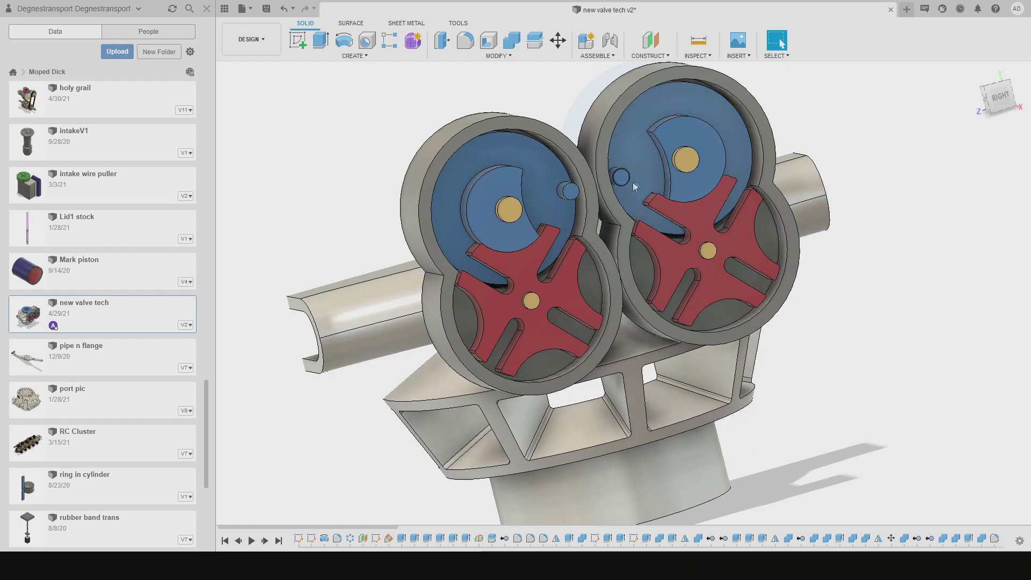
scroll(652, 182, "down", 1)
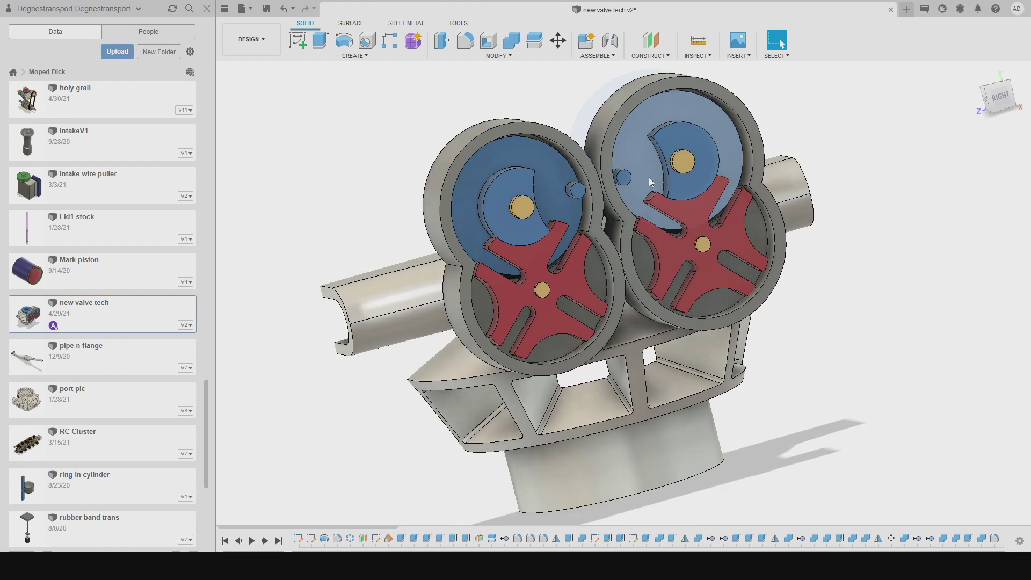
mouse_move(648, 177)
middle_mouse_down("shift")
mouse_move(698, 180)
mouse_move(634, 188)
mouse_move(660, 191)
middle_mouse_up("shift")
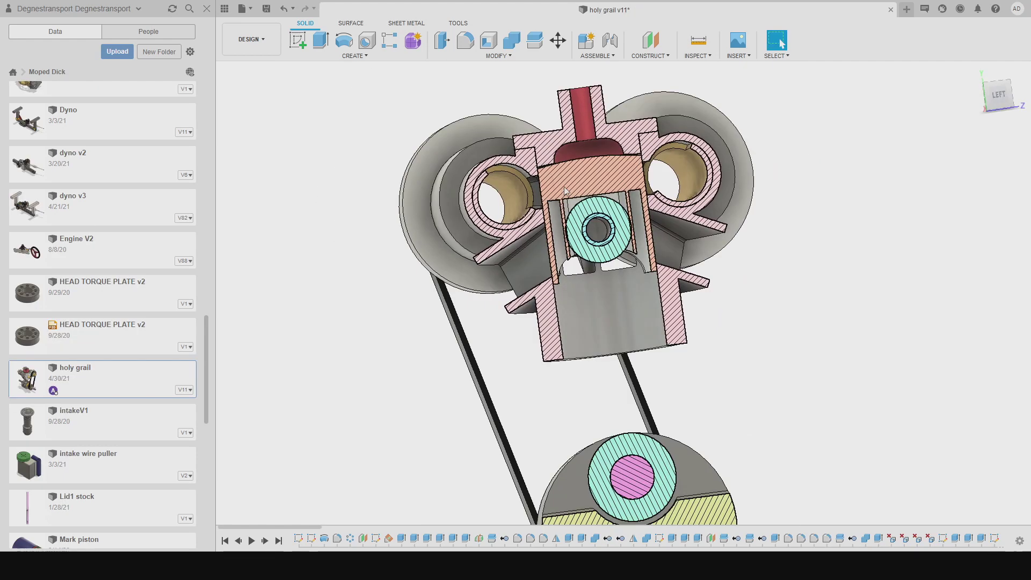
Examine the sectioned holy grail engine around the piston, combustion chamber and the two gold rotary valves.
mouse_move(560, 207)
middle_mouse_down("shift")
mouse_move(490, 204)
mouse_move(575, 214)
mouse_move(627, 239)
mouse_move(602, 248)
mouse_move(731, 275)
mouse_move(604, 230)
mouse_move(572, 251)
middle_mouse_up("shift")
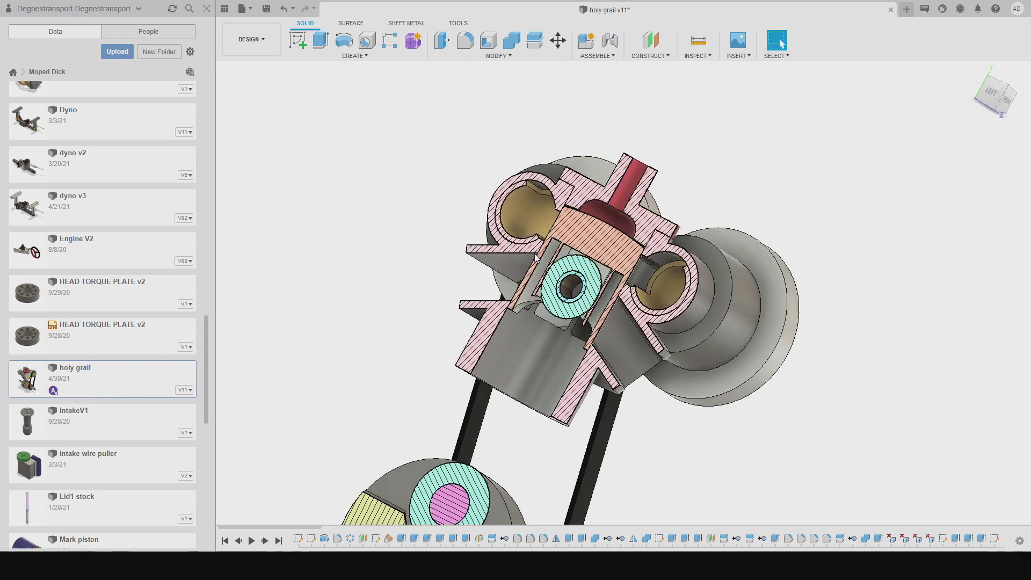
middle_click_drag(588, 234, 617, 242, "shift")
scroll(633, 246, "up", 5)
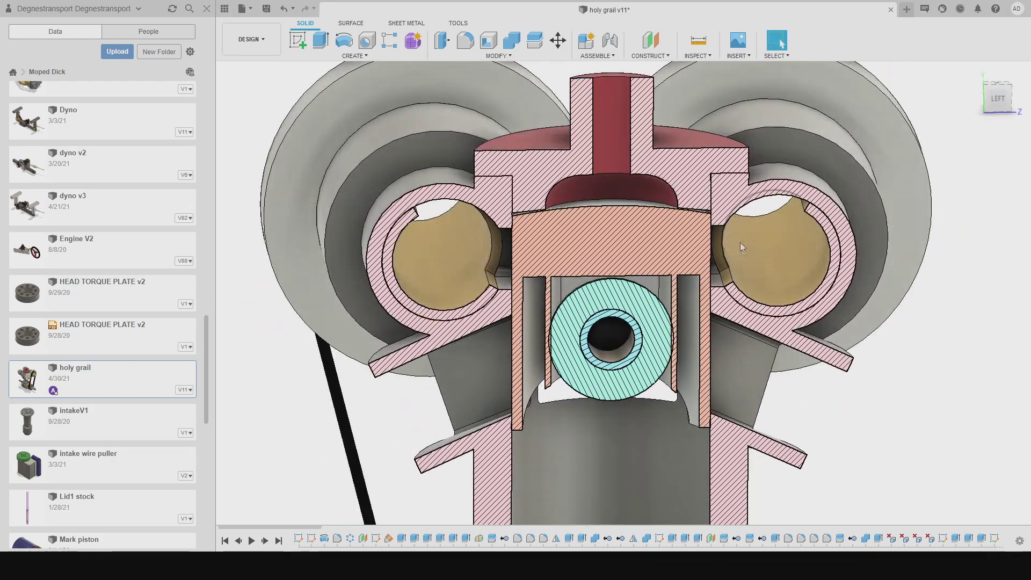
scroll(770, 246, "down", 2)
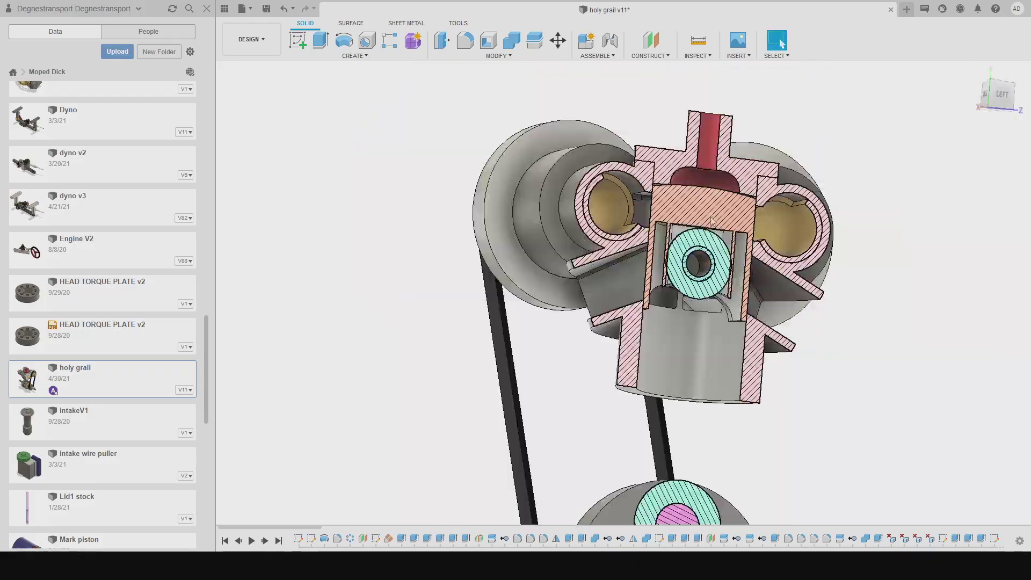